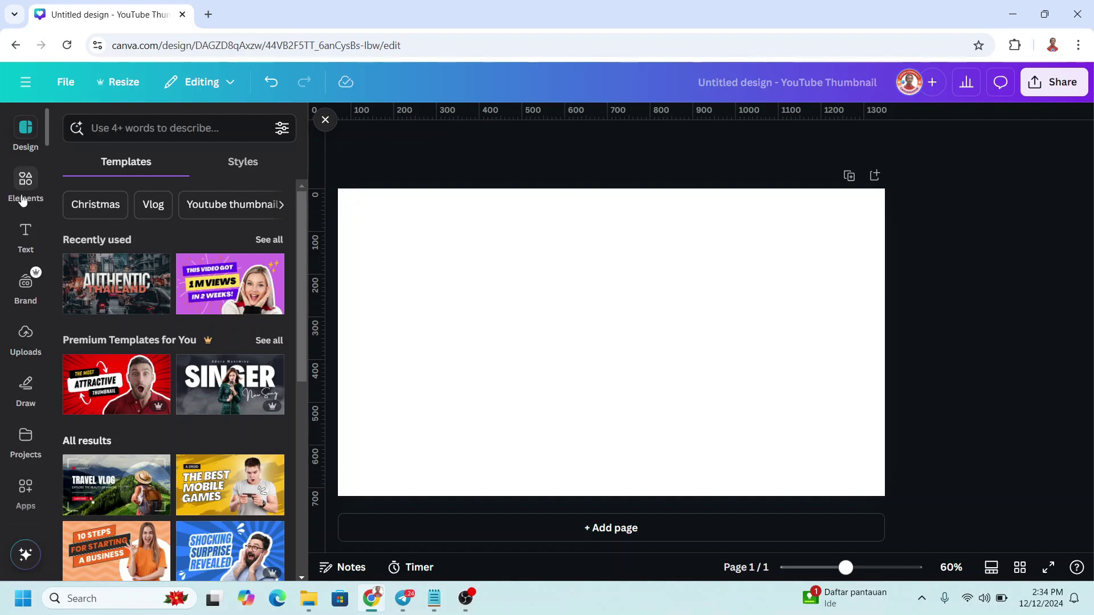
Add the snowy forest photo from Recently used and open the FontStudio app
{"action": "left_click", "coordinate": [17, 193]}
{"action": "left_click", "coordinate": [111, 251]}
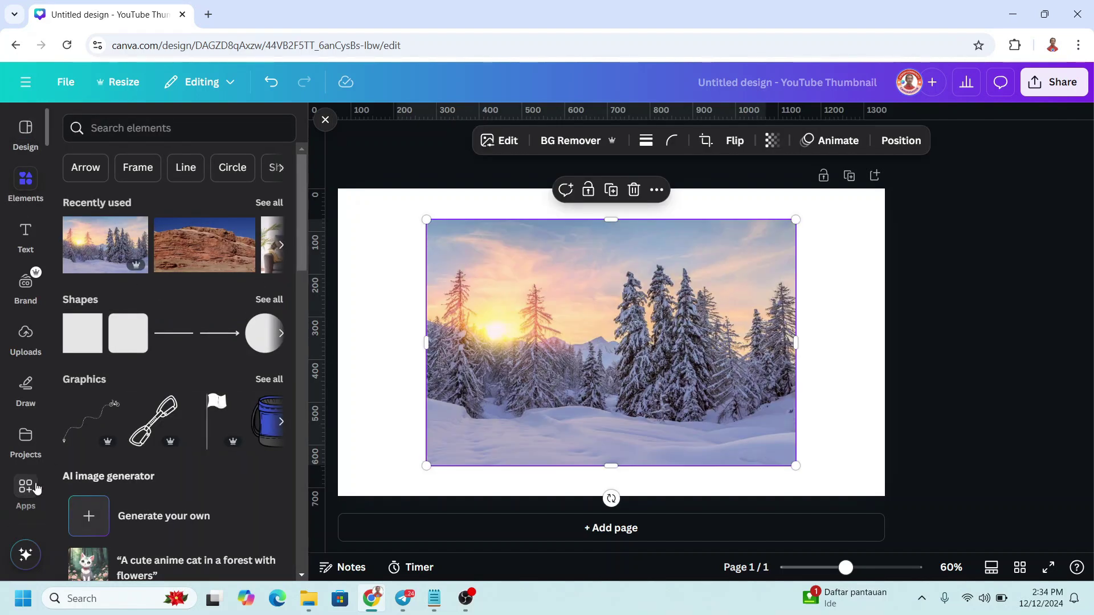
{"action": "left_click", "coordinate": [36, 488]}
{"action": "type", "text": "font"}
{"action": "left_click", "coordinate": [127, 213]}
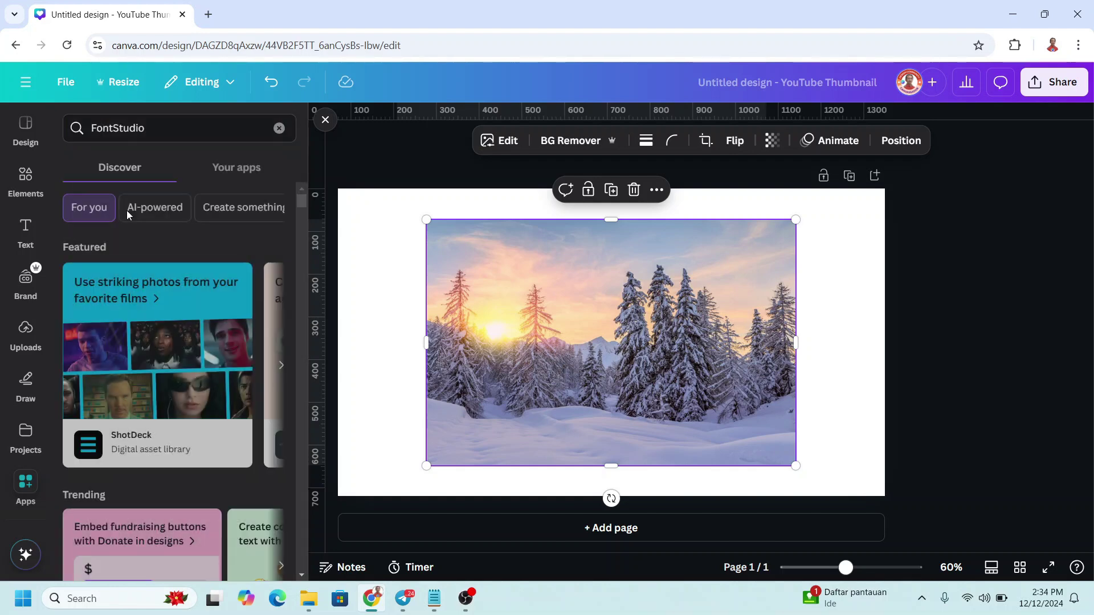
{"action": "left_click", "coordinate": [85, 186]}
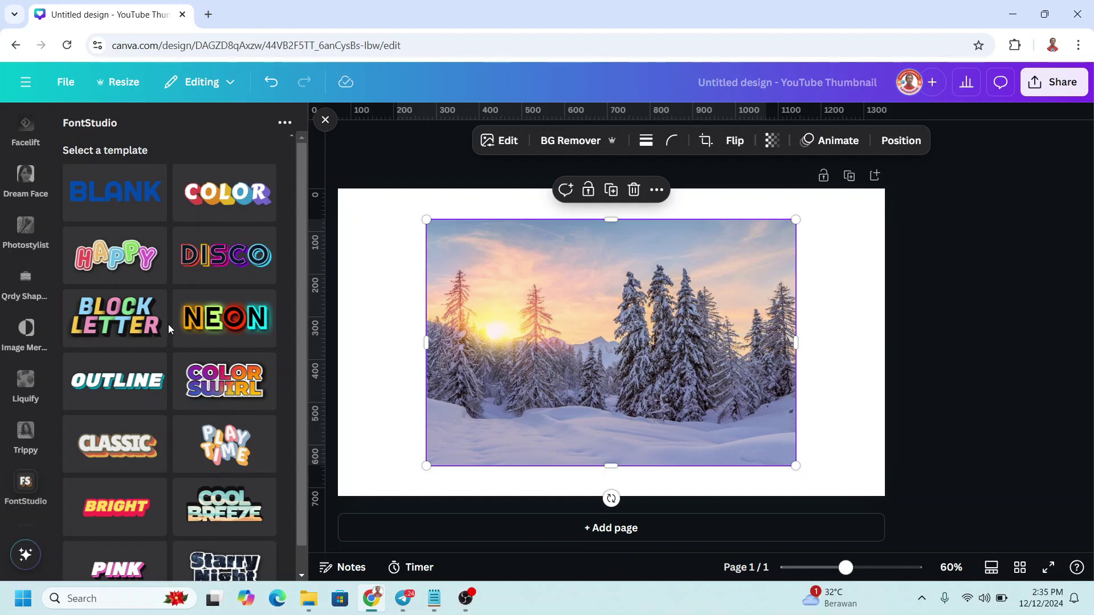
Add Classic-style FONT STUDIO lettering filled with the snowy photo, then delete the background photo
{"action": "scroll", "coordinate": [169, 324], "scroll_direction": "down", "scroll_amount": 1}
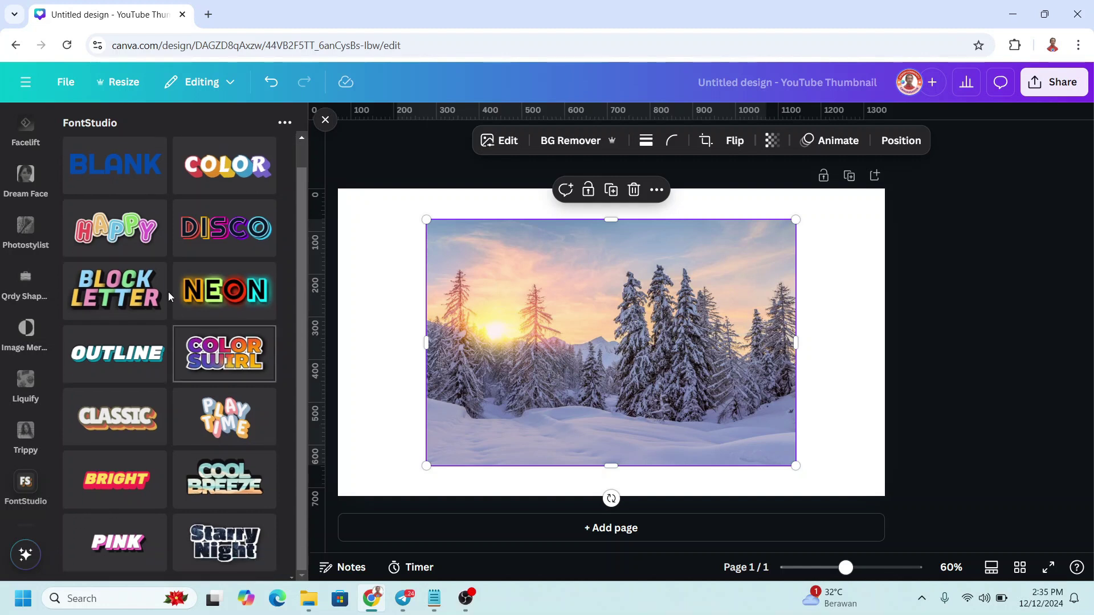
{"action": "left_click", "coordinate": [120, 428]}
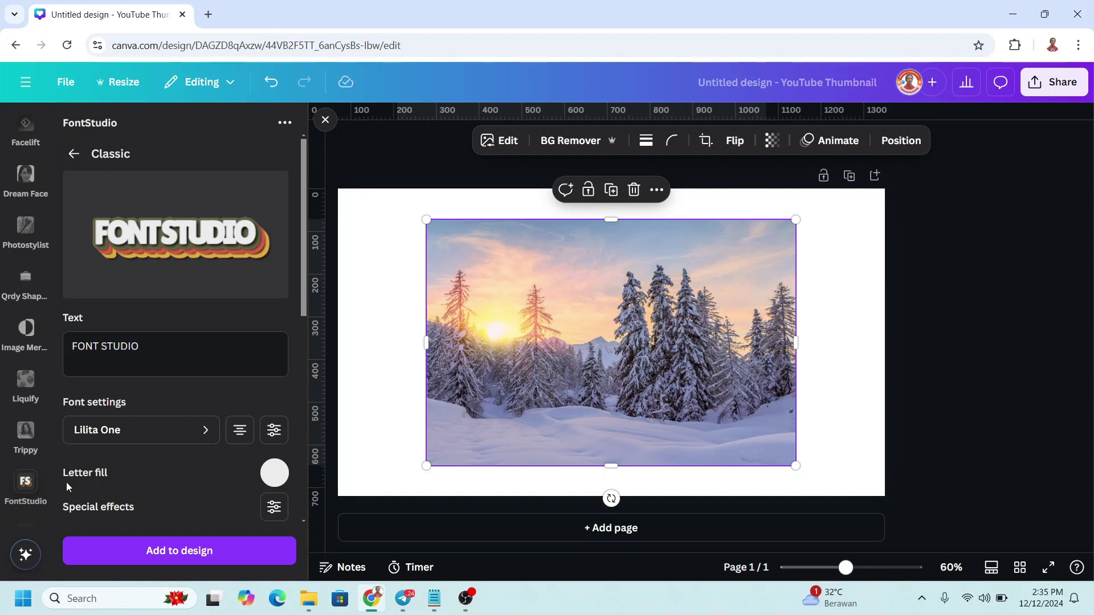
{"action": "left_click", "coordinate": [275, 474]}
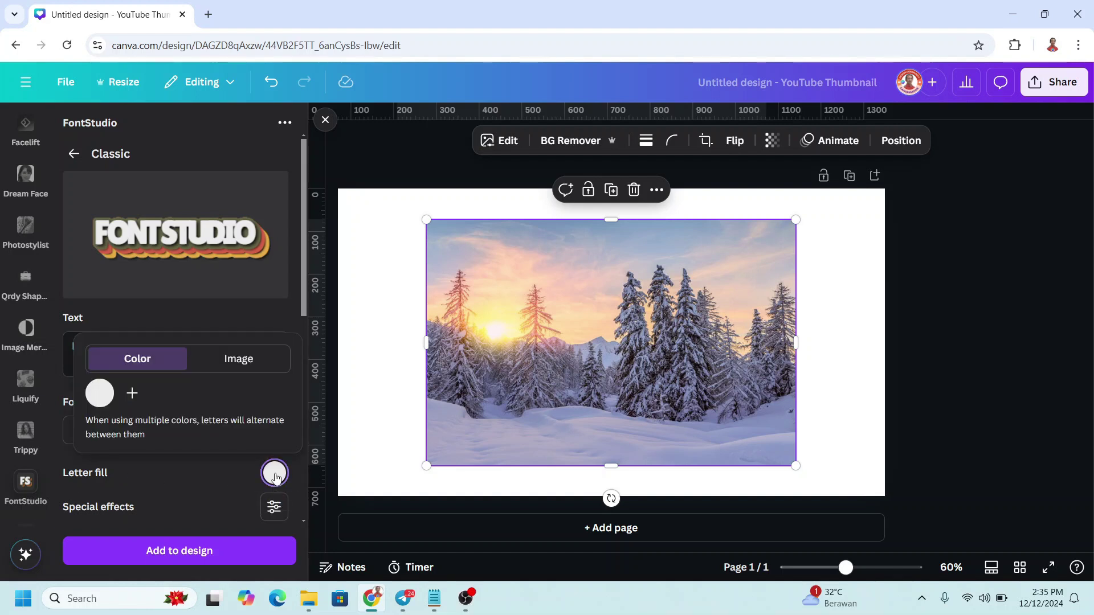
{"action": "left_click", "coordinate": [243, 366]}
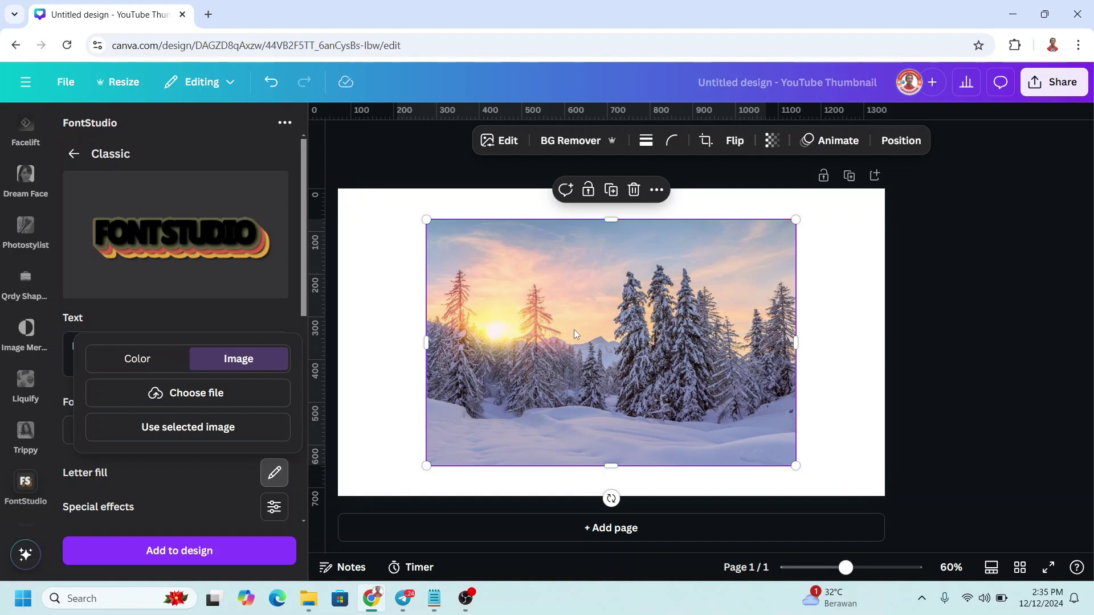
{"action": "left_click", "coordinate": [190, 427]}
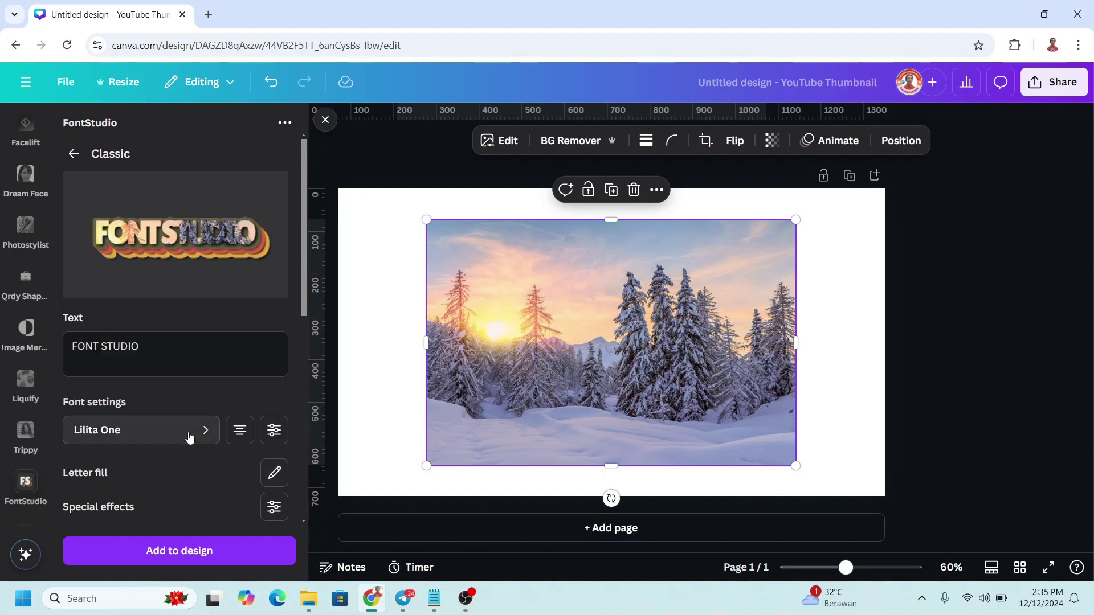
{"action": "left_click", "coordinate": [224, 558]}
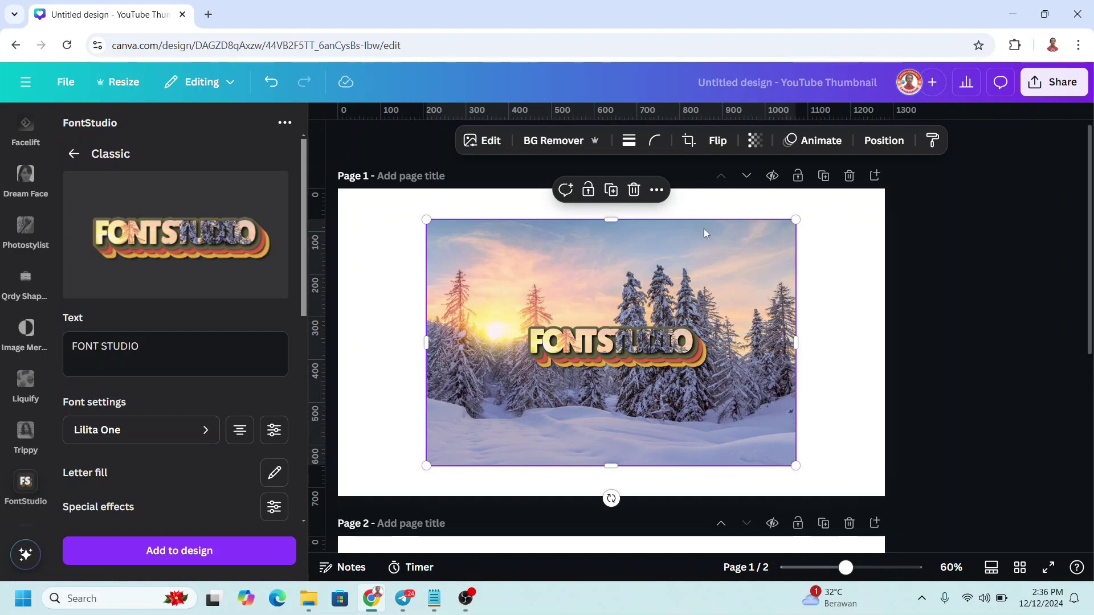
{"action": "left_click", "coordinate": [635, 189]}
{"action": "left_click", "coordinate": [948, 332]}
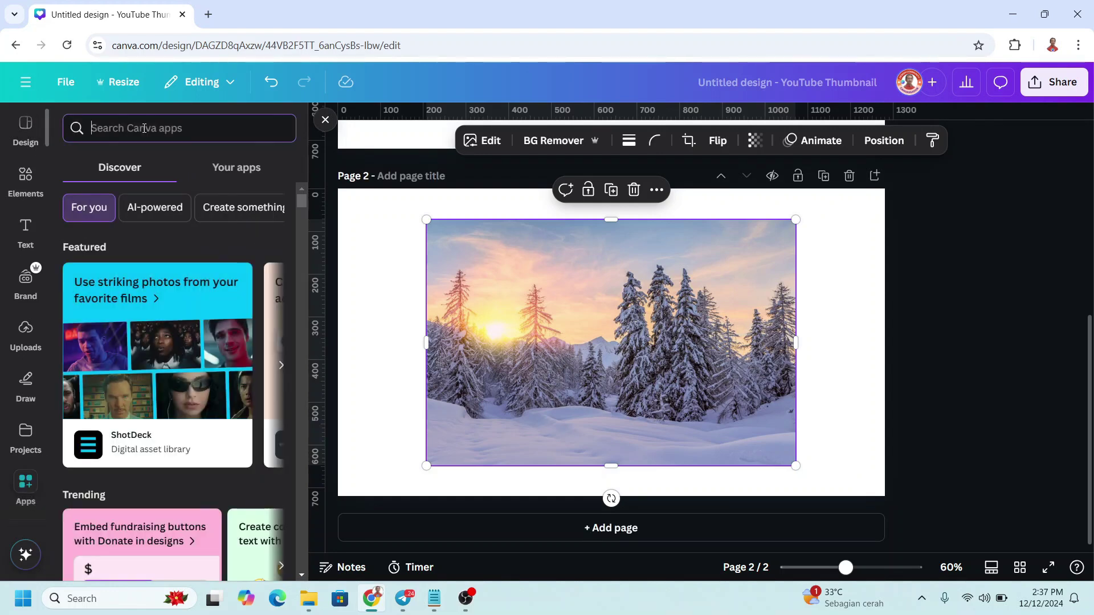
Open the FontFrame app and fill its HELLO WORLD frame with the selected photo
{"action": "type", "text": "FONT"}
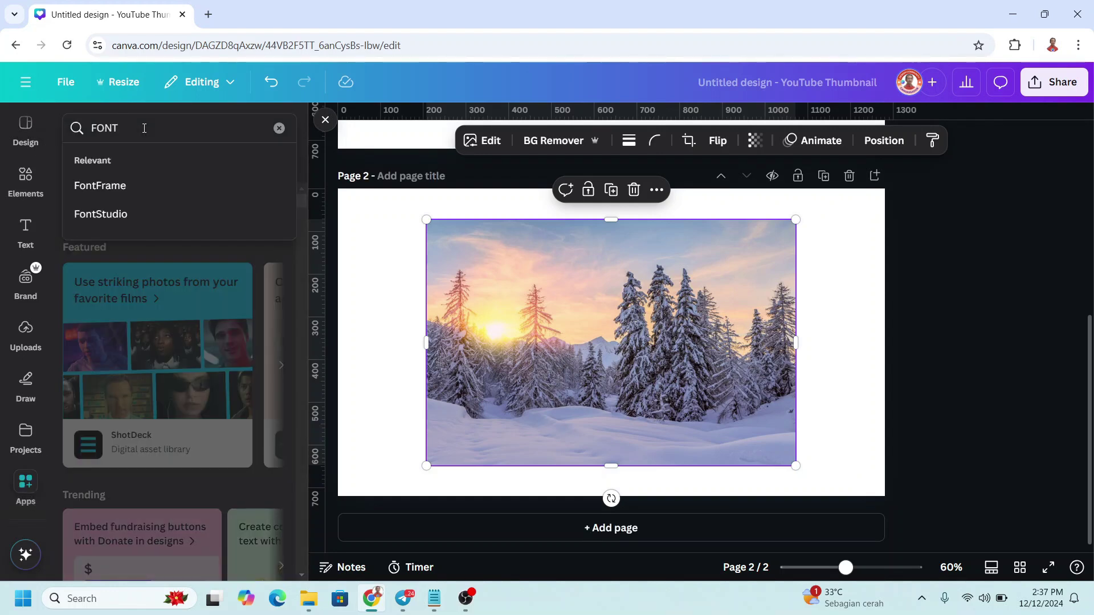
{"action": "left_click", "coordinate": [141, 185]}
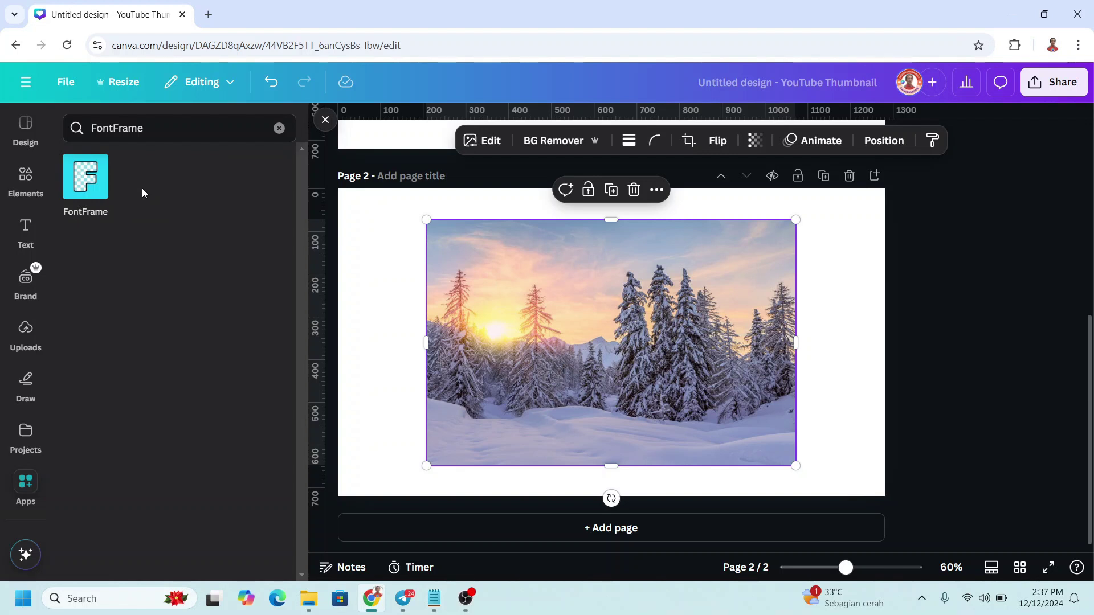
{"action": "left_click", "coordinate": [86, 189]}
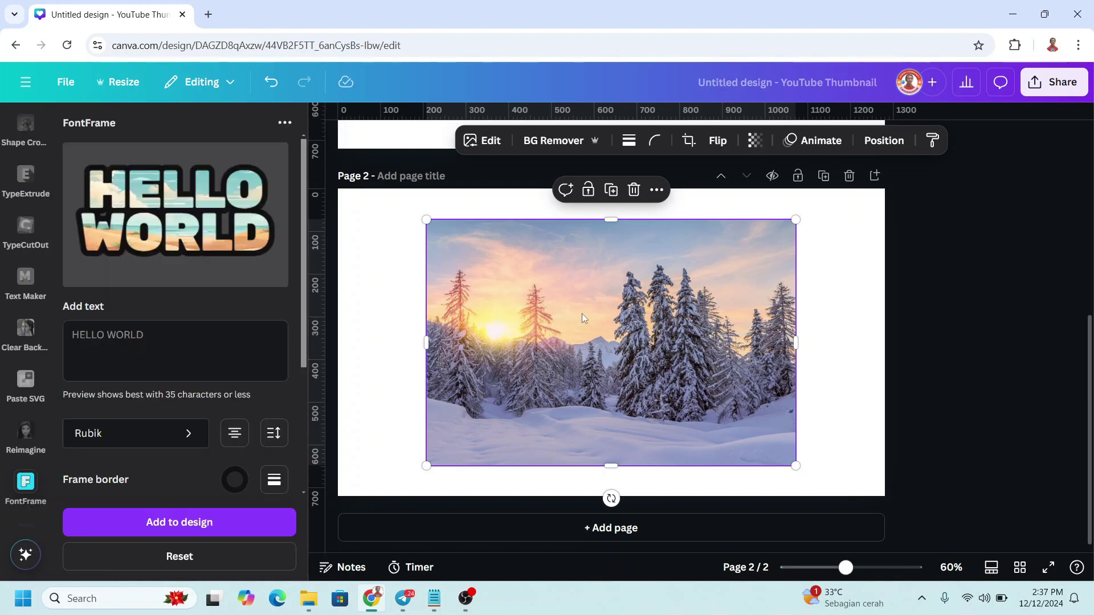
{"action": "scroll", "coordinate": [237, 397], "scroll_direction": "down", "scroll_amount": 3}
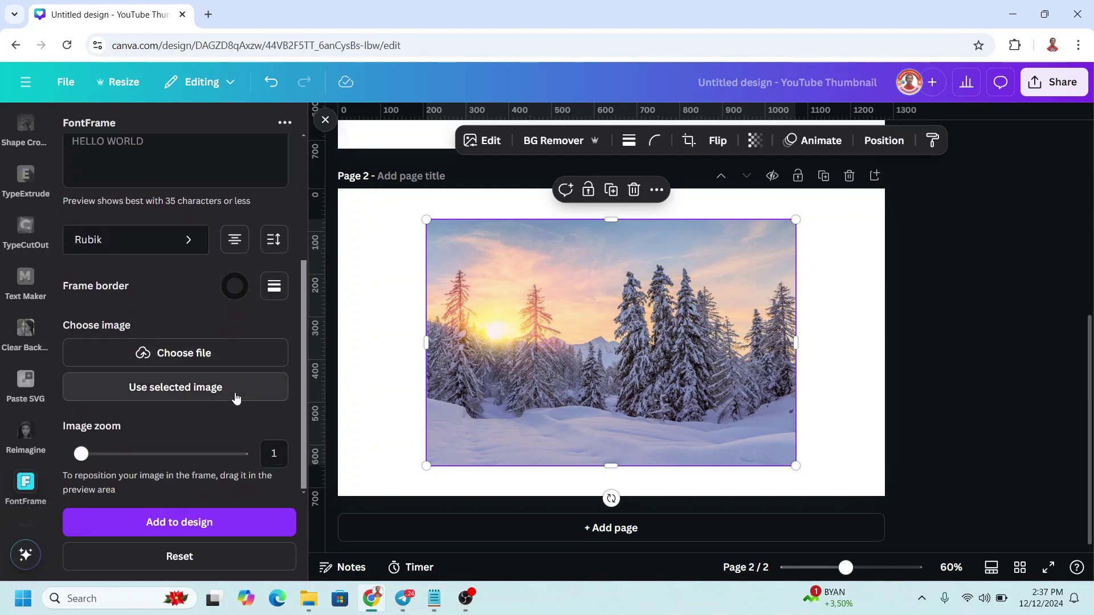
{"action": "left_click", "coordinate": [171, 394]}
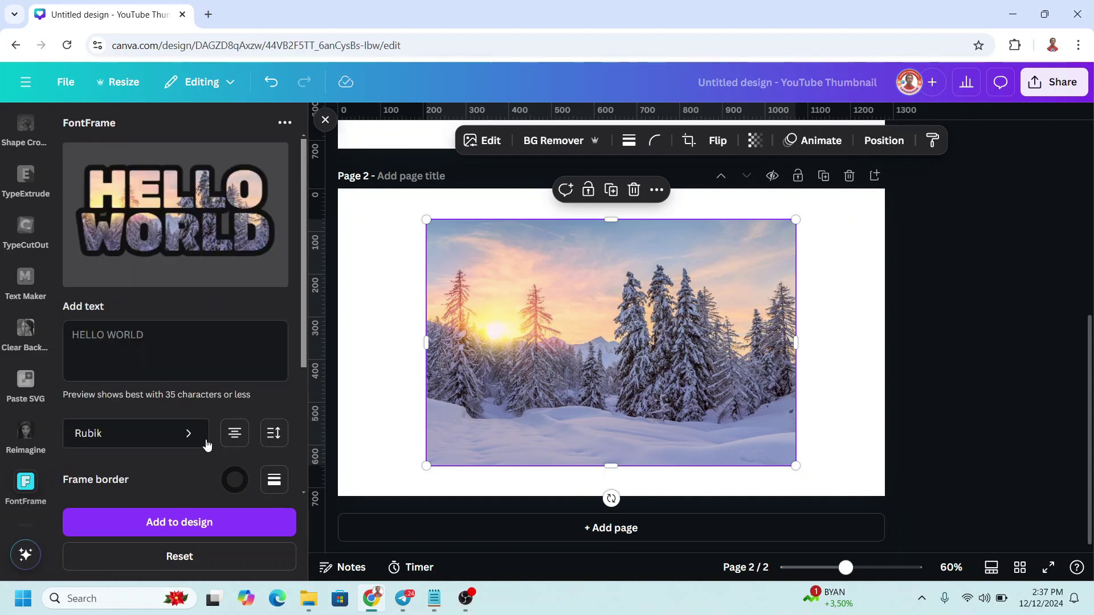
Thin the frame border weight from 150 to 4 and add the frame to the design
{"action": "scroll", "coordinate": [195, 443], "scroll_direction": "down", "scroll_amount": 1}
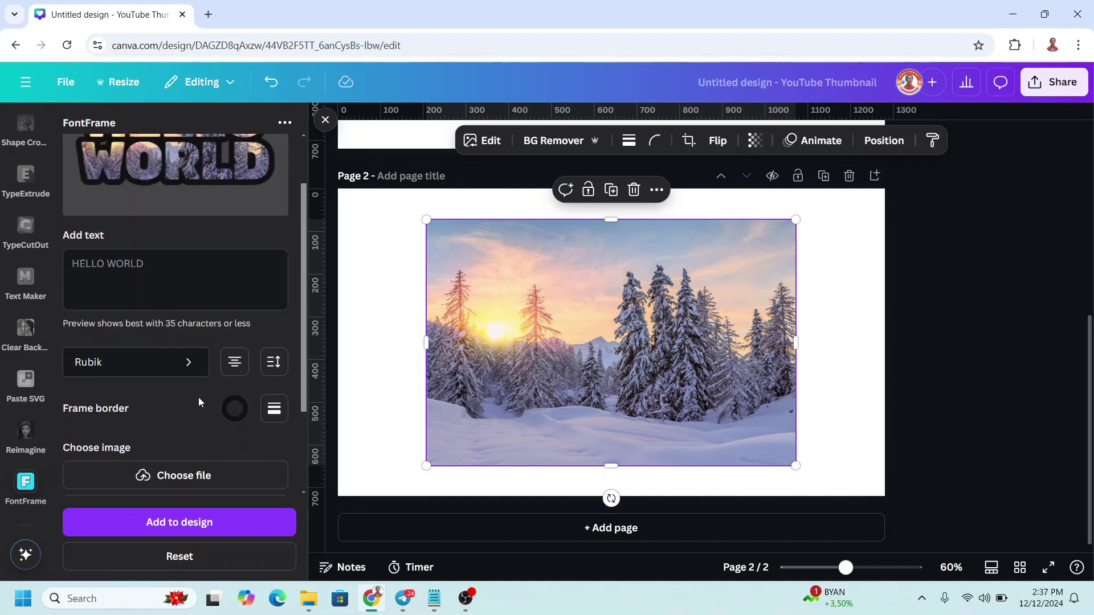
{"action": "scroll", "coordinate": [198, 398], "scroll_direction": "down", "scroll_amount": 1}
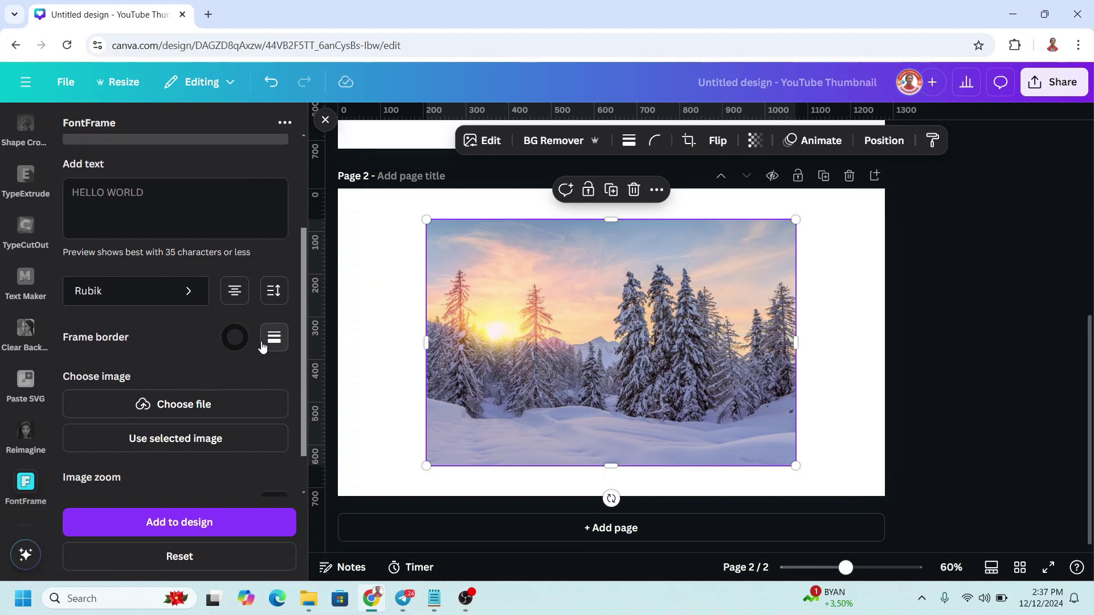
{"action": "left_click", "coordinate": [274, 337]}
{"action": "left_click", "coordinate": [275, 480]}
{"action": "left_click_drag", "start_coordinate": [226, 538], "coordinate": [140, 547]}
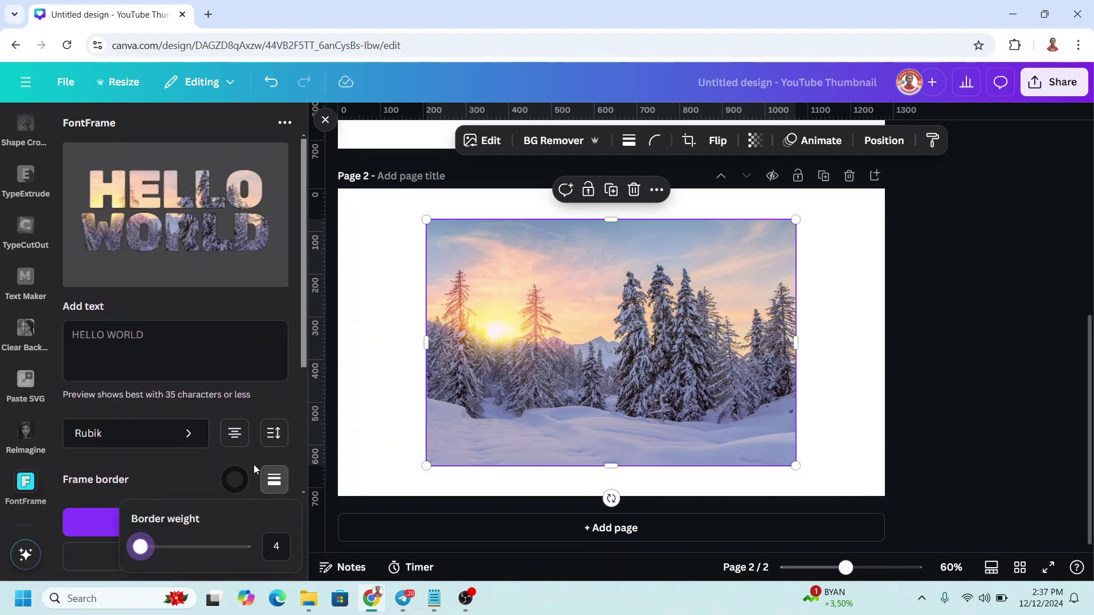
{"action": "left_click", "coordinate": [147, 466]}
{"action": "scroll", "coordinate": [148, 466], "scroll_direction": "down", "scroll_amount": 3}
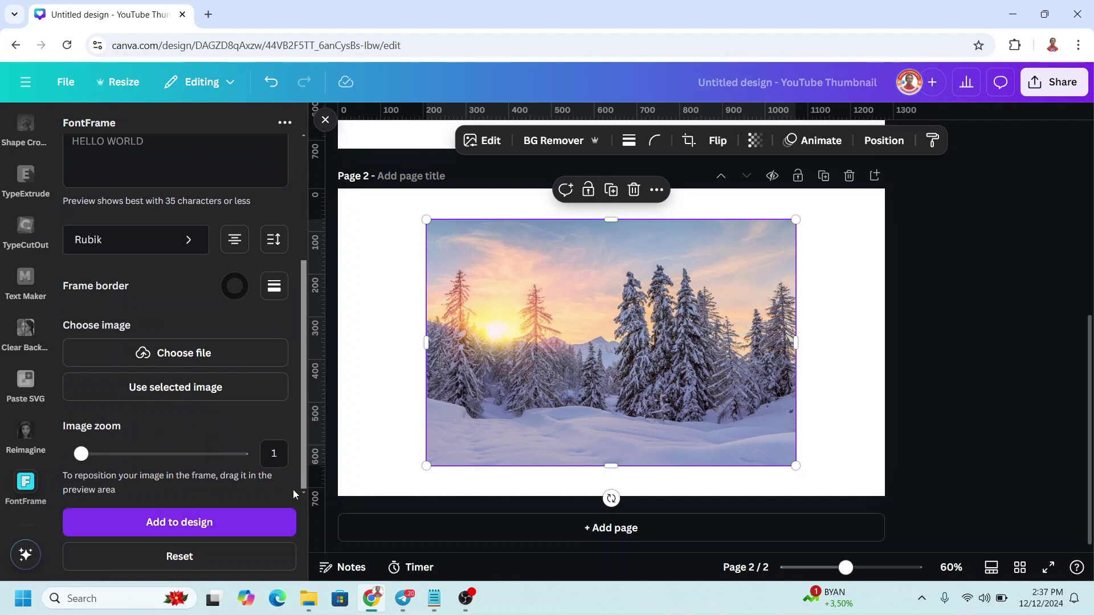
{"action": "left_click", "coordinate": [765, 264]}
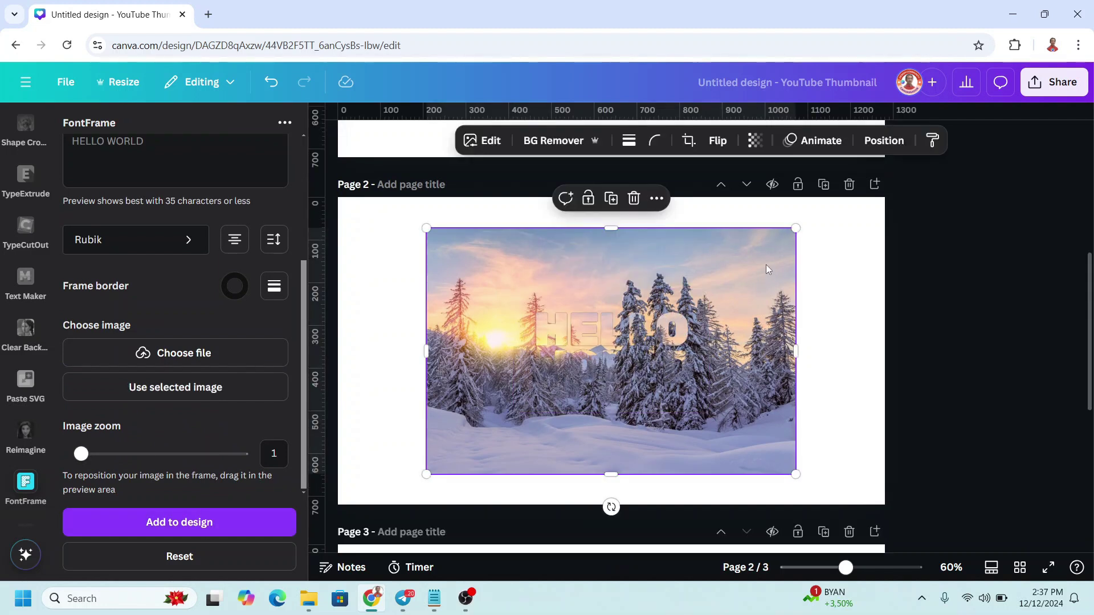
Delete the covering photo, then move and enlarge HELLO WORLD to 952 by 601
{"action": "left_click", "coordinate": [634, 197]}
{"action": "left_click", "coordinate": [655, 315]}
{"action": "left_click_drag", "start_coordinate": [656, 315], "coordinate": [545, 350]}
{"action": "mouse_move", "coordinate": [598, 324]}
{"action": "left_mouse_down"}
{"action": "mouse_move", "coordinate": [853, 246]}
{"action": "mouse_move", "coordinate": [610, 324]}
{"action": "left_mouse_up"}
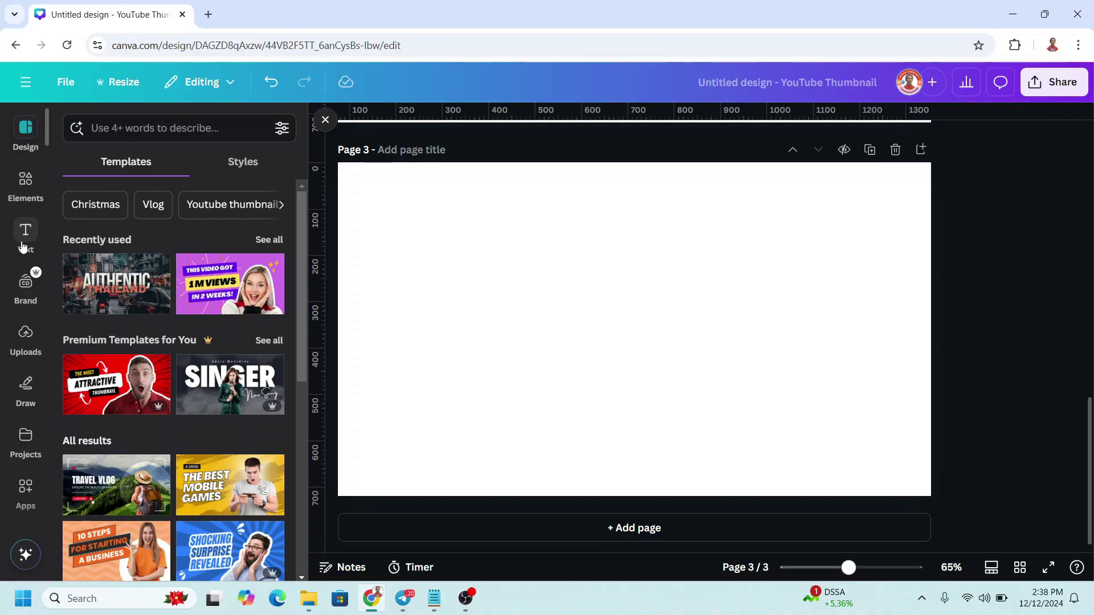
{"action": "left_click", "coordinate": [25, 234]}
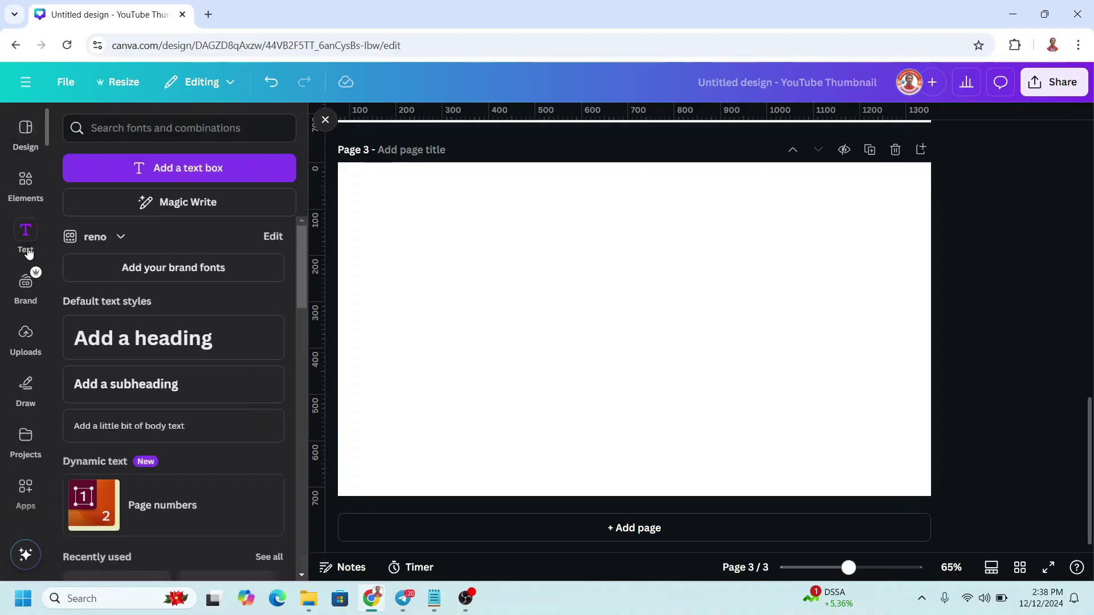
Add a heading reading 'Design' on page 3 and enlarge it to size 143
{"action": "left_click", "coordinate": [179, 337]}
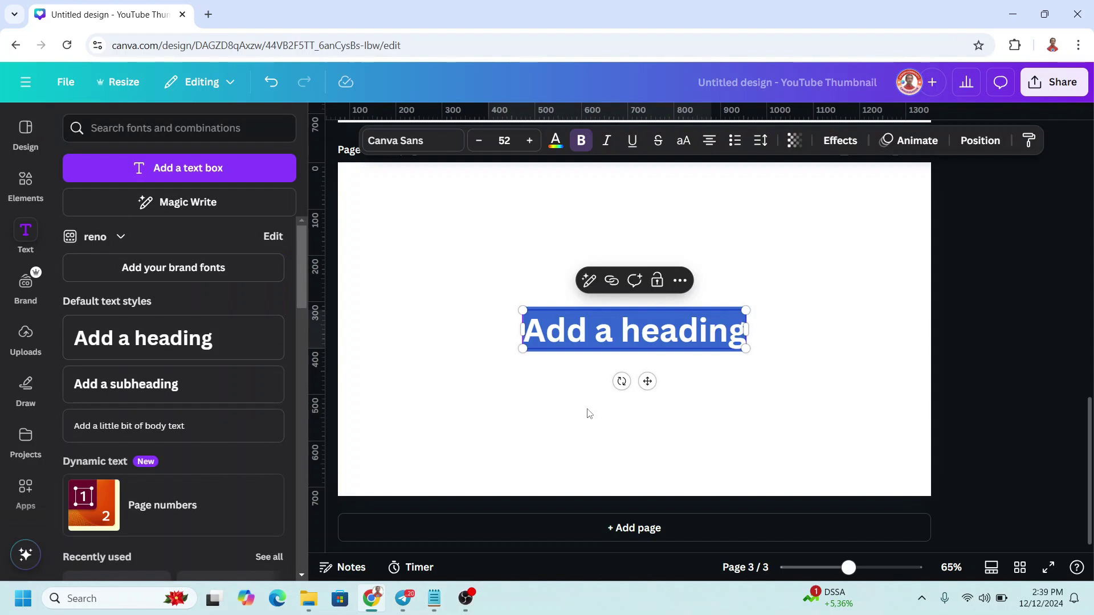
{"action": "key", "text": "BackSpace"}
{"action": "type", "text": "Design"}
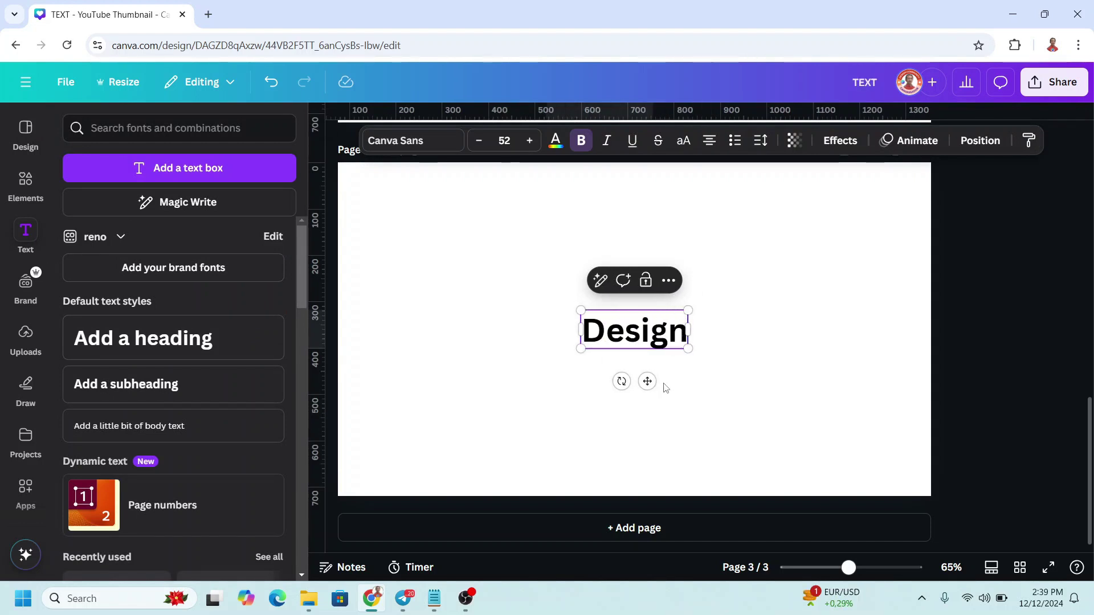
{"action": "left_click_drag", "start_coordinate": [580, 311], "coordinate": [488, 276]}
{"action": "left_click_drag", "start_coordinate": [689, 349], "coordinate": [781, 383]}
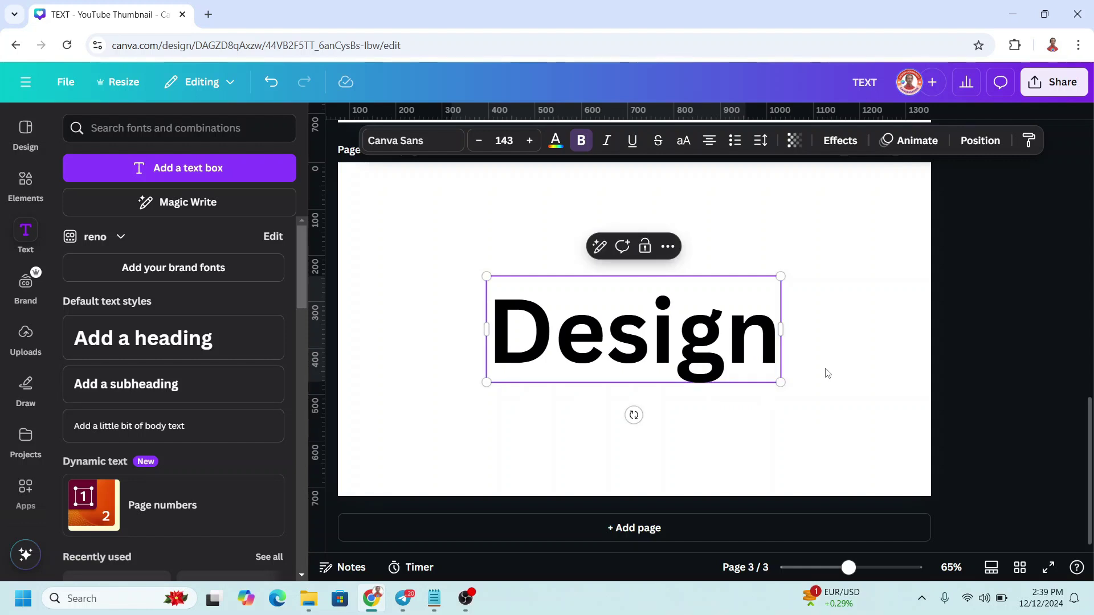
Set the Design text in the Aloja font
{"action": "left_click", "coordinate": [417, 142]}
{"action": "scroll", "coordinate": [188, 419], "scroll_direction": "down", "scroll_amount": 2}
{"action": "scroll", "coordinate": [188, 419], "scroll_direction": "down", "scroll_amount": 10}
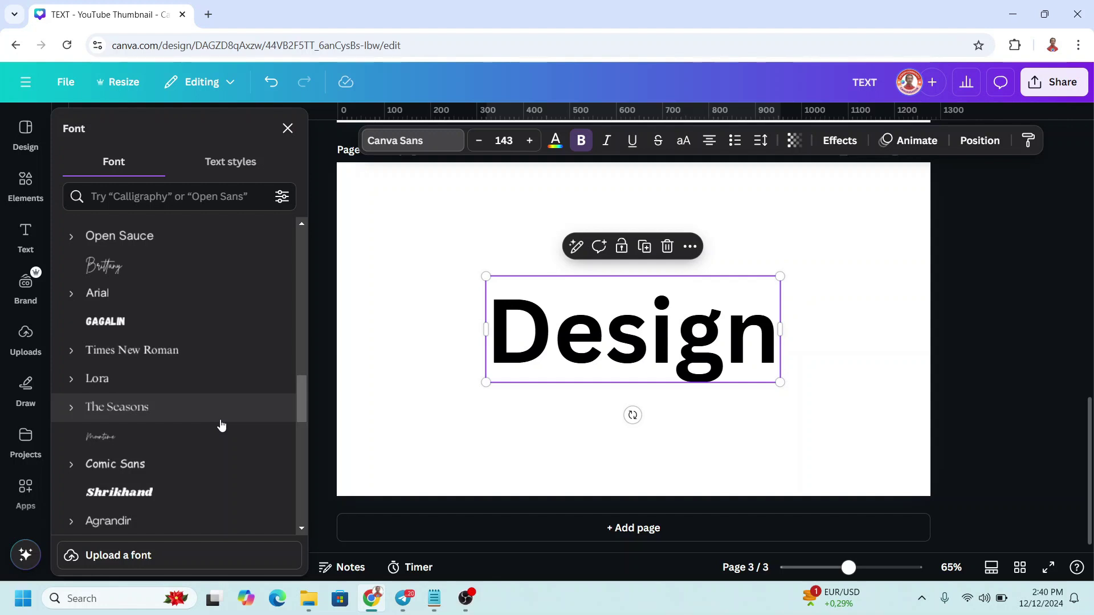
{"action": "scroll", "coordinate": [220, 425], "scroll_direction": "down", "scroll_amount": 5}
{"action": "left_click", "coordinate": [114, 493]}
{"action": "left_click", "coordinate": [288, 128]}
{"action": "left_click", "coordinate": [26, 185]}
{"action": "left_click", "coordinate": [146, 129]}
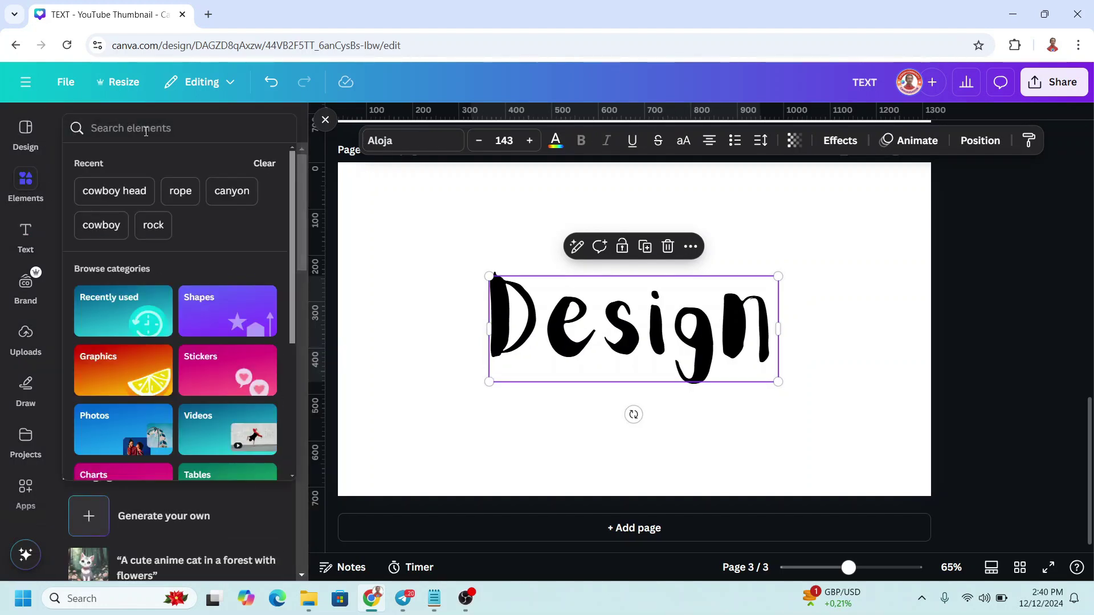
Add a yellow twirl graphic from a 'twirl' search, shrink it and place it over the i
{"action": "type", "text": "twirl"}
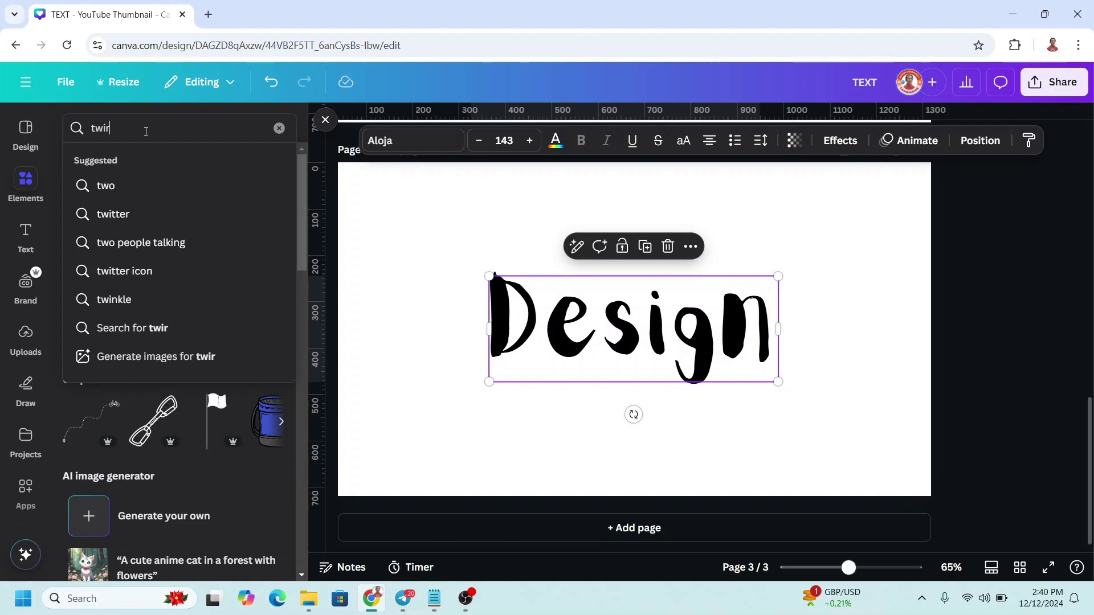
{"action": "left_click", "coordinate": [113, 177]}
{"action": "left_click", "coordinate": [111, 164]}
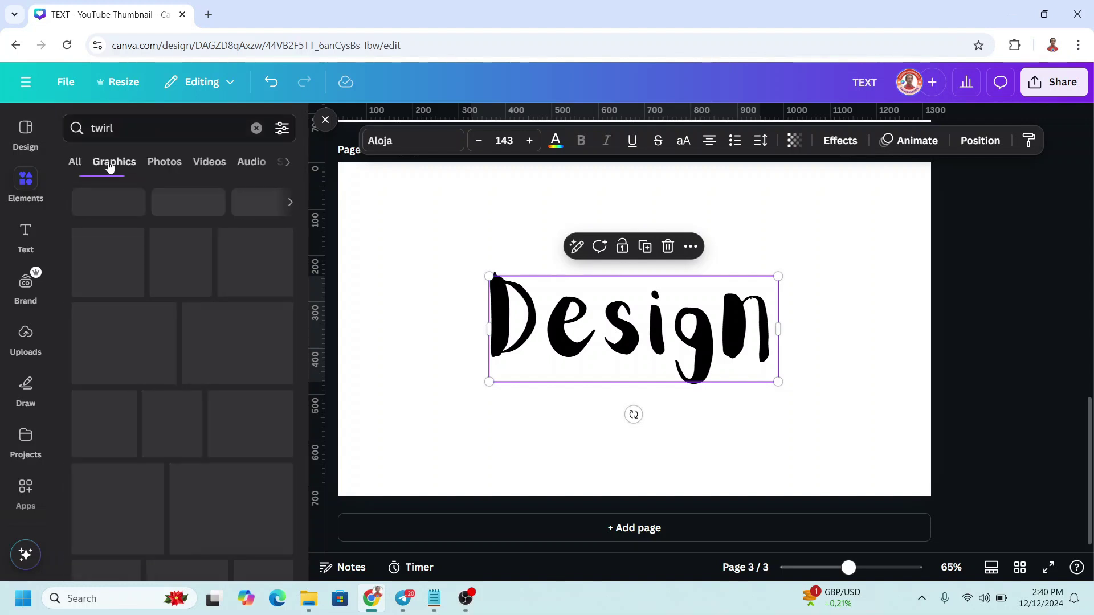
{"action": "left_click", "coordinate": [108, 262]}
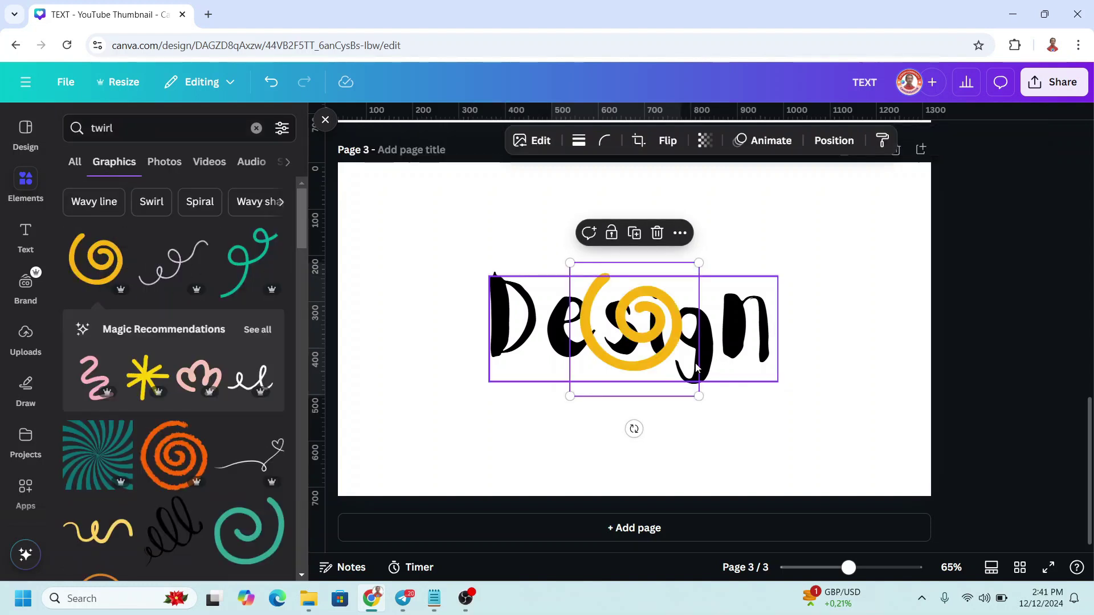
{"action": "left_click_drag", "start_coordinate": [568, 396], "coordinate": [641, 323]}
{"action": "left_click_drag", "start_coordinate": [678, 291], "coordinate": [662, 294]}
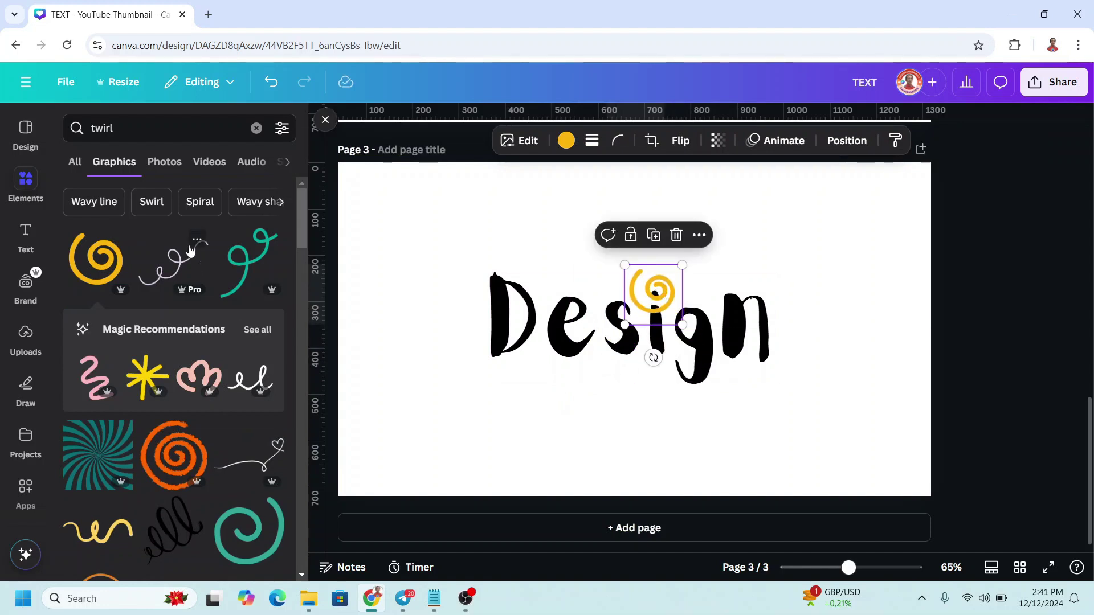
{"action": "left_click", "coordinate": [257, 128]}
Add a square and stretch it into a wide rectangle covering the Design text
{"action": "left_click", "coordinate": [83, 333]}
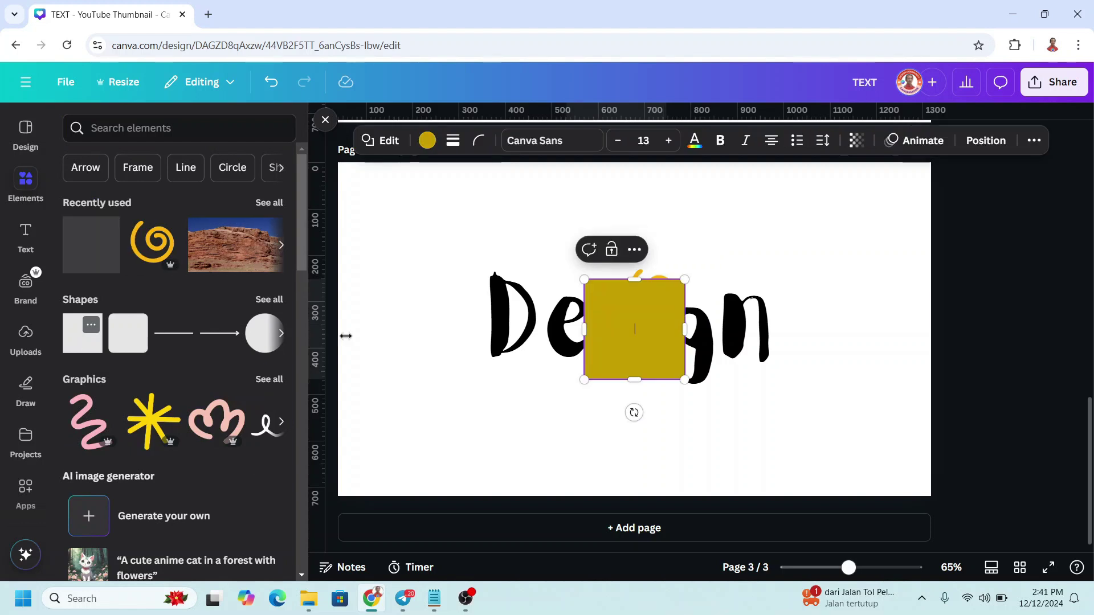
{"action": "left_click_drag", "start_coordinate": [582, 324], "coordinate": [465, 329]}
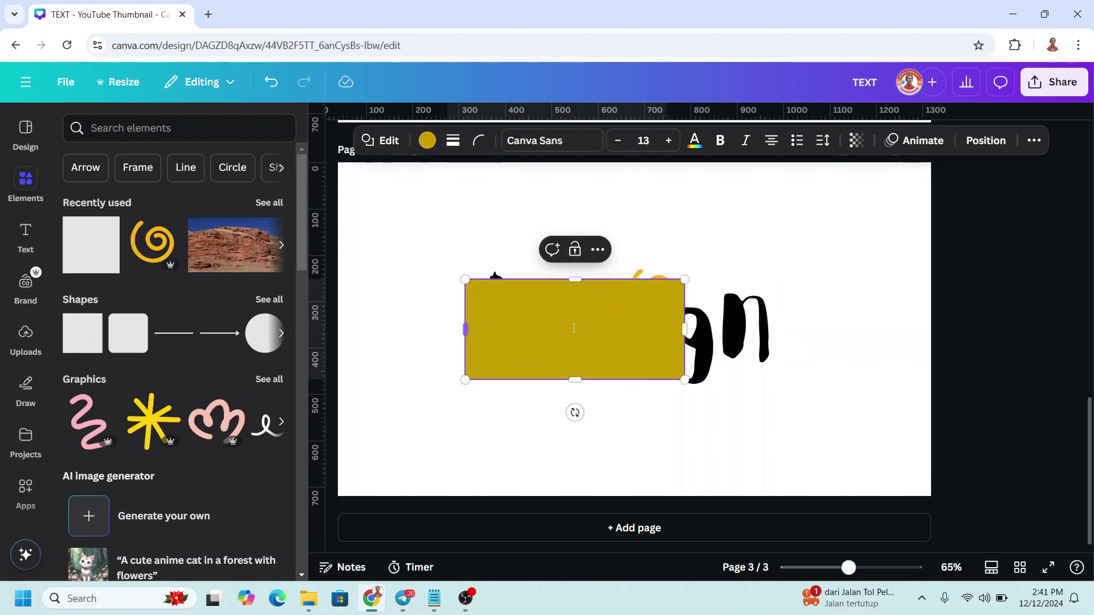
{"action": "left_click_drag", "start_coordinate": [685, 329], "coordinate": [789, 325]}
{"action": "left_click_drag", "start_coordinate": [627, 280], "coordinate": [627, 250]}
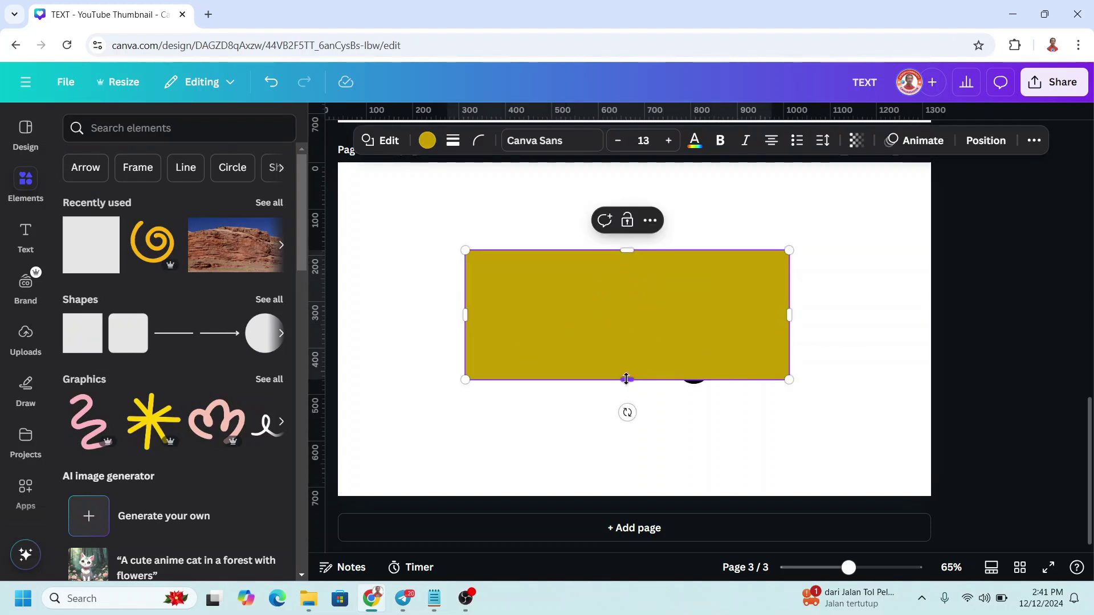
{"action": "left_click_drag", "start_coordinate": [627, 379], "coordinate": [626, 404]}
{"action": "left_click", "coordinate": [848, 364]}
{"action": "left_click", "coordinate": [726, 314]}
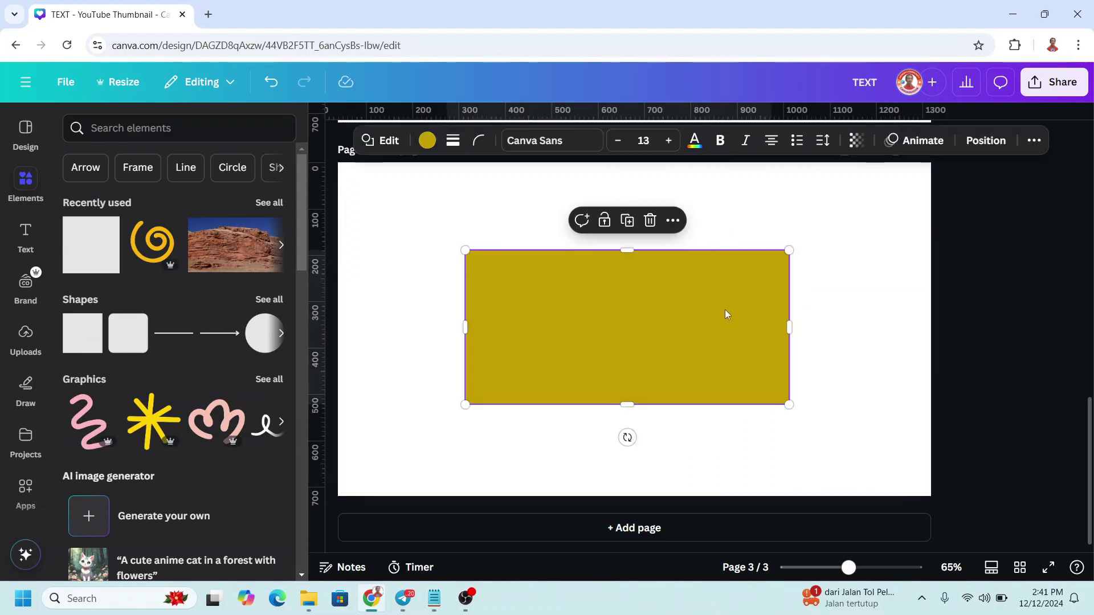
Colour the rectangle light yellow and send it behind the Design text
{"action": "left_click", "coordinate": [427, 141]}
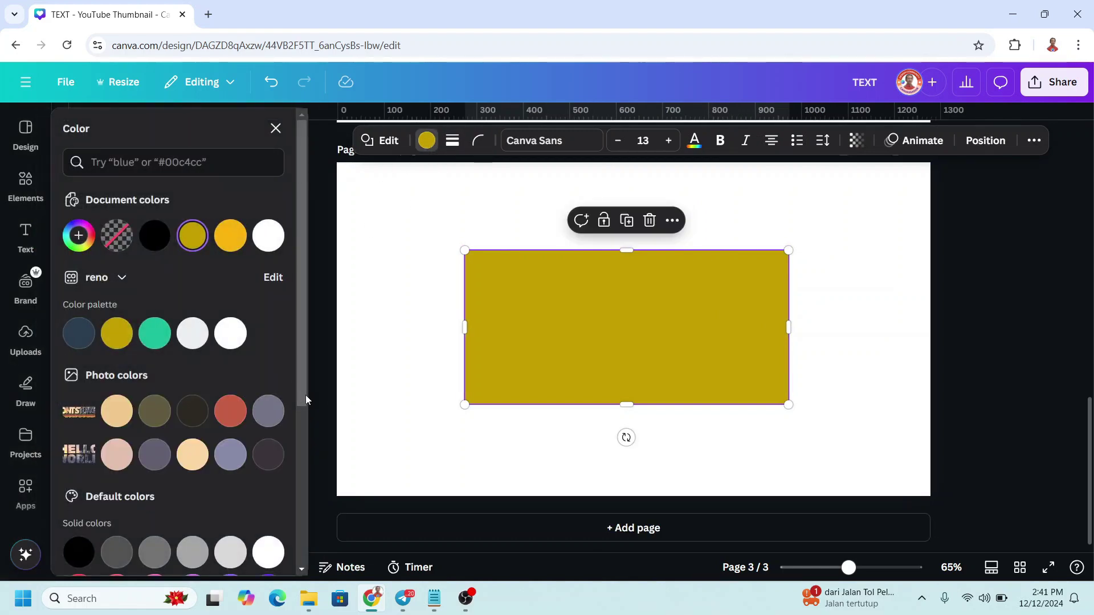
{"action": "scroll", "coordinate": [305, 395], "scroll_direction": "down", "scroll_amount": 4}
{"action": "left_click", "coordinate": [193, 452]}
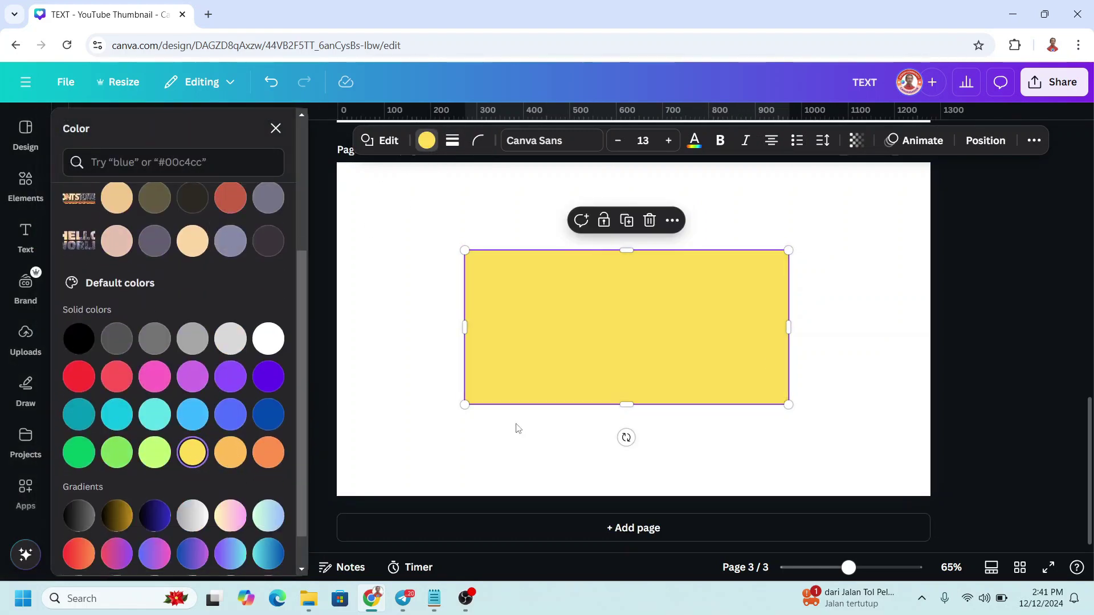
{"action": "right_click", "coordinate": [748, 287]}
{"action": "mouse_move", "coordinate": [803, 336]}
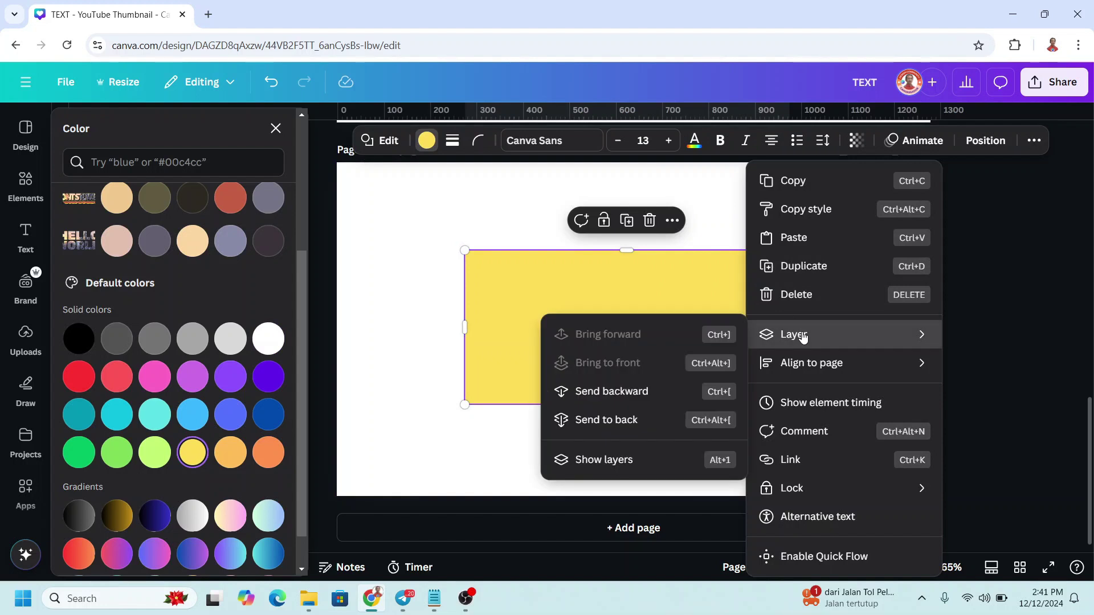
{"action": "left_click", "coordinate": [633, 427]}
{"action": "left_click", "coordinate": [654, 289]}
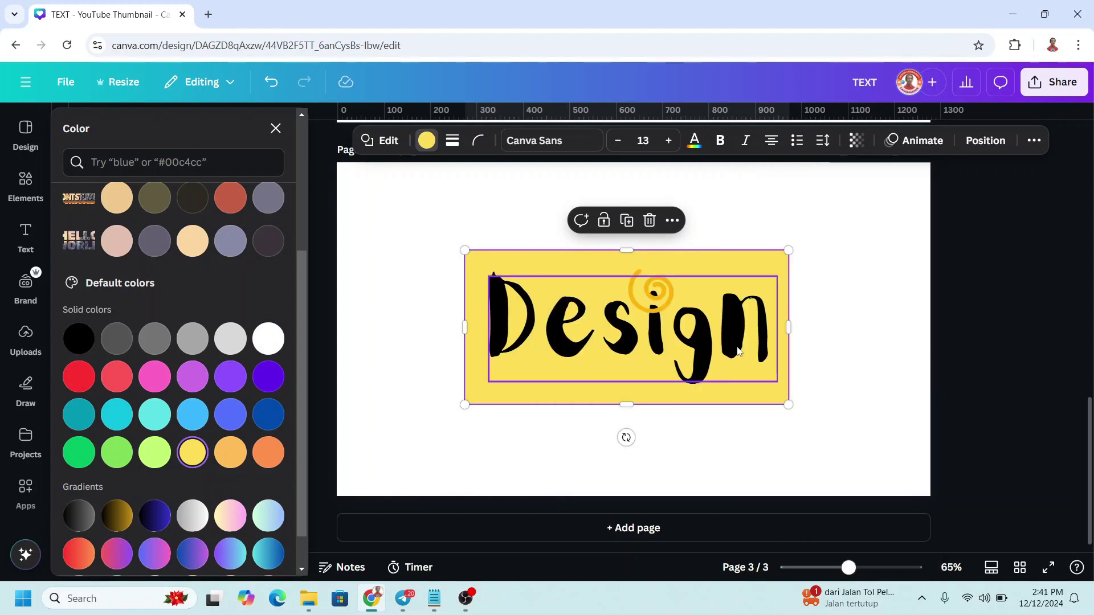
{"action": "left_click", "coordinate": [556, 141]}
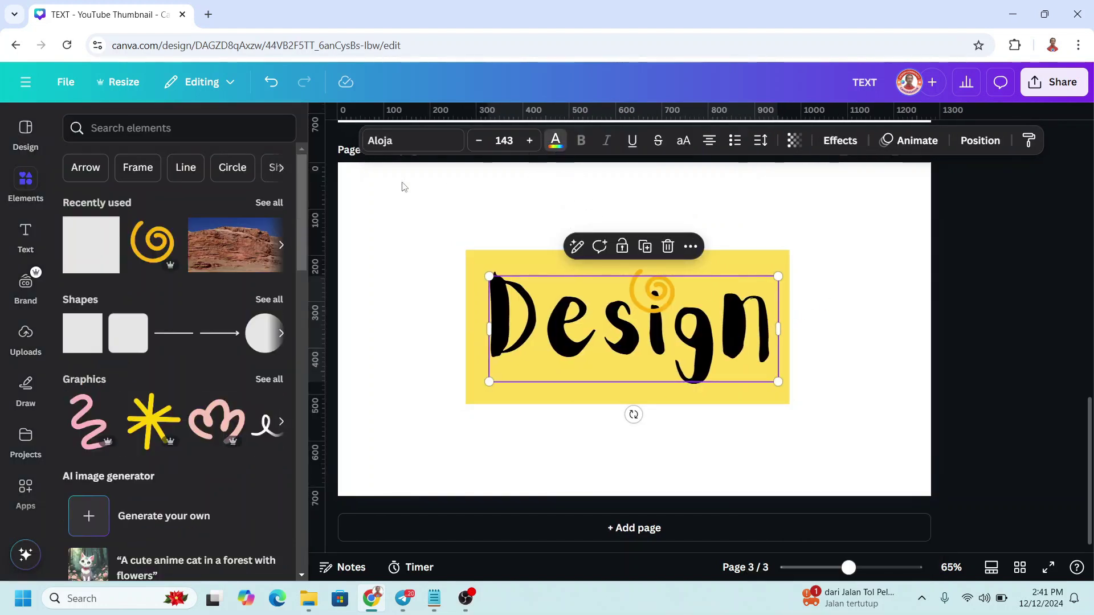
Turn the Design text and twirl white, rotating the twirl slightly and nudging it over the i
{"action": "left_click", "coordinate": [230, 235]}
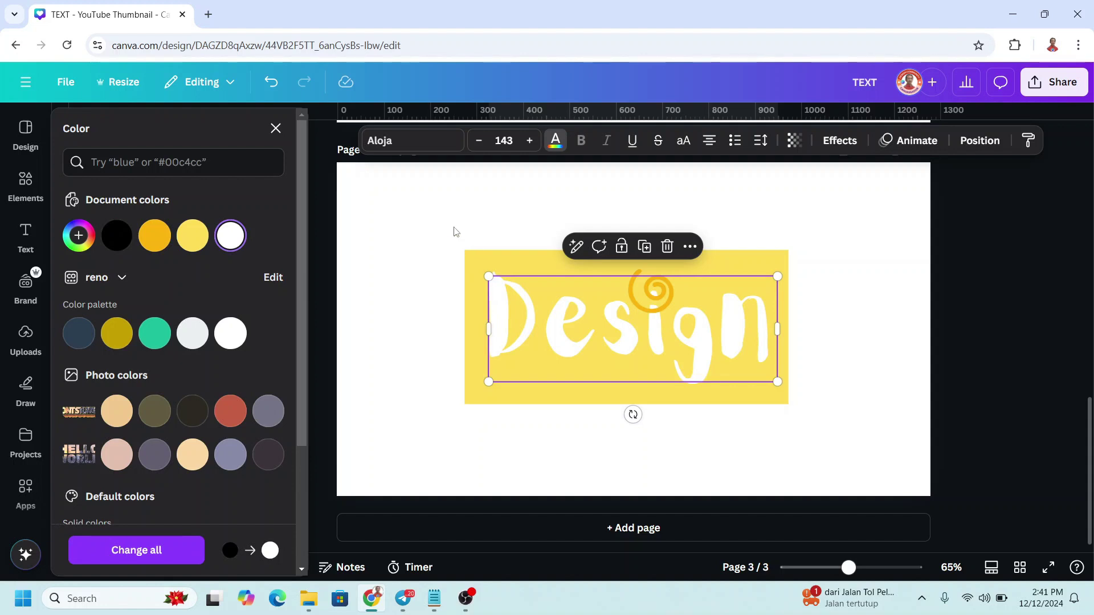
{"action": "left_click", "coordinate": [661, 299]}
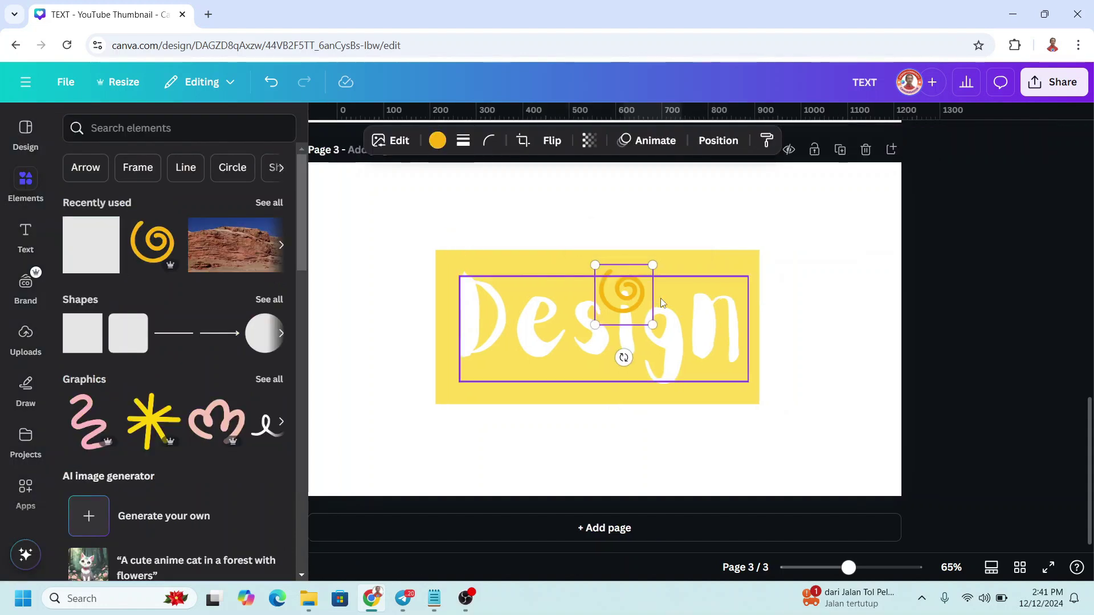
{"action": "left_click", "coordinate": [566, 140]}
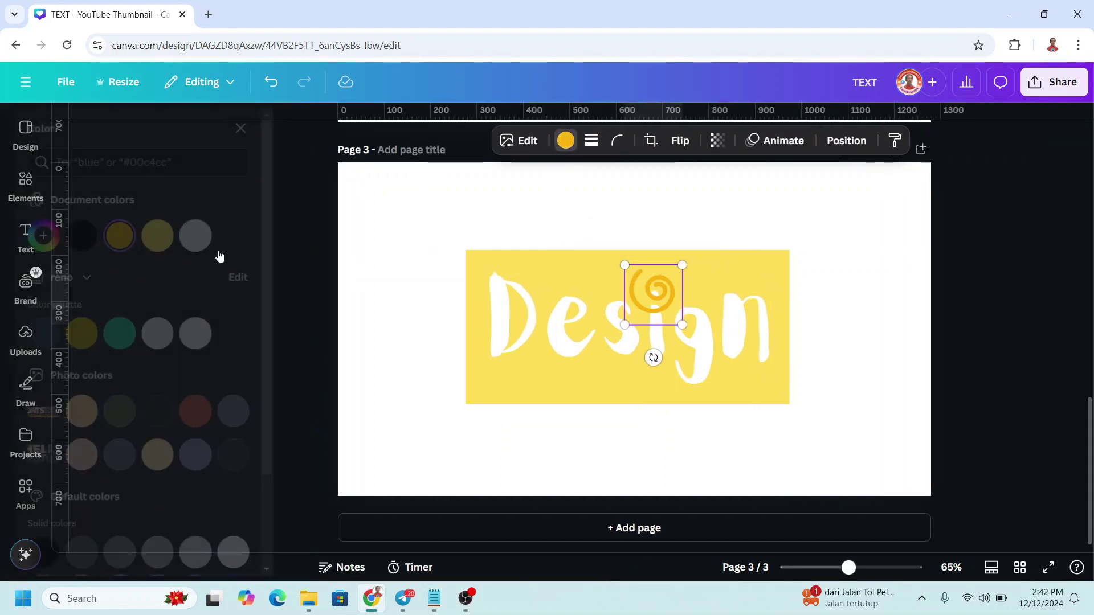
{"action": "left_click", "coordinate": [231, 237]}
{"action": "left_click_drag", "start_coordinate": [653, 357], "coordinate": [587, 276]}
{"action": "left_click_drag", "start_coordinate": [665, 296], "coordinate": [672, 293]}
{"action": "left_click", "coordinate": [741, 275]}
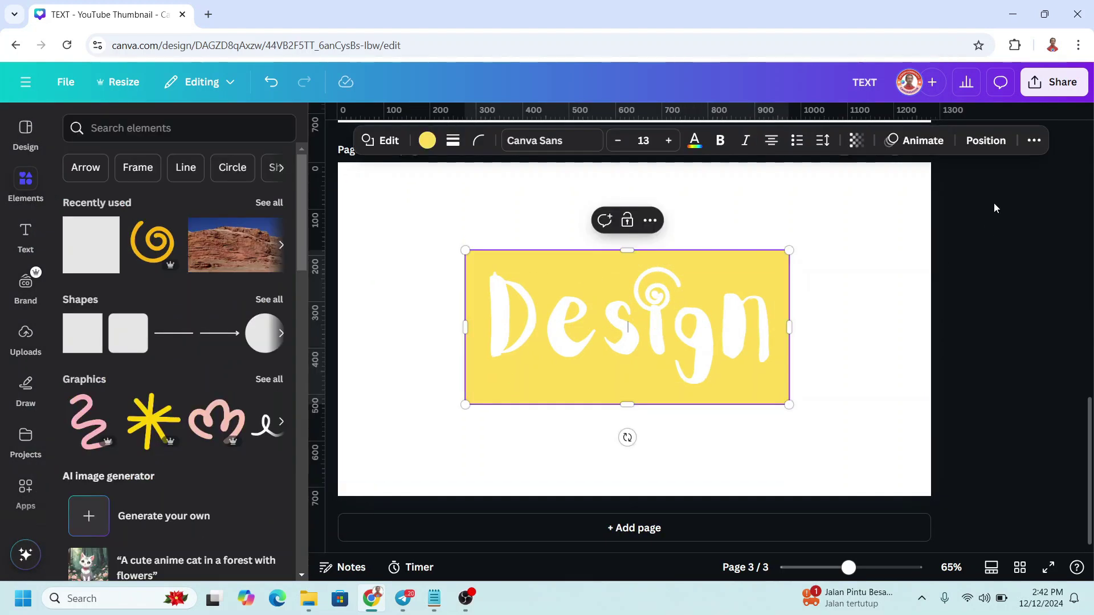
{"action": "left_click", "coordinate": [1052, 89]}
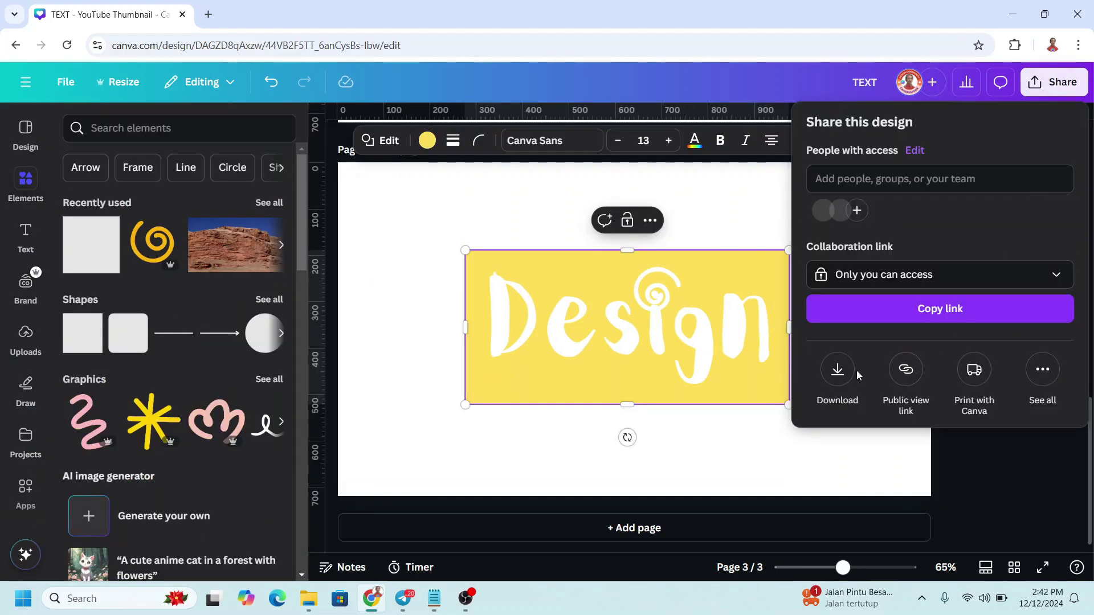
Download only page 3 as a PNG
{"action": "left_click", "coordinate": [838, 370]}
{"action": "left_click", "coordinate": [1055, 380]}
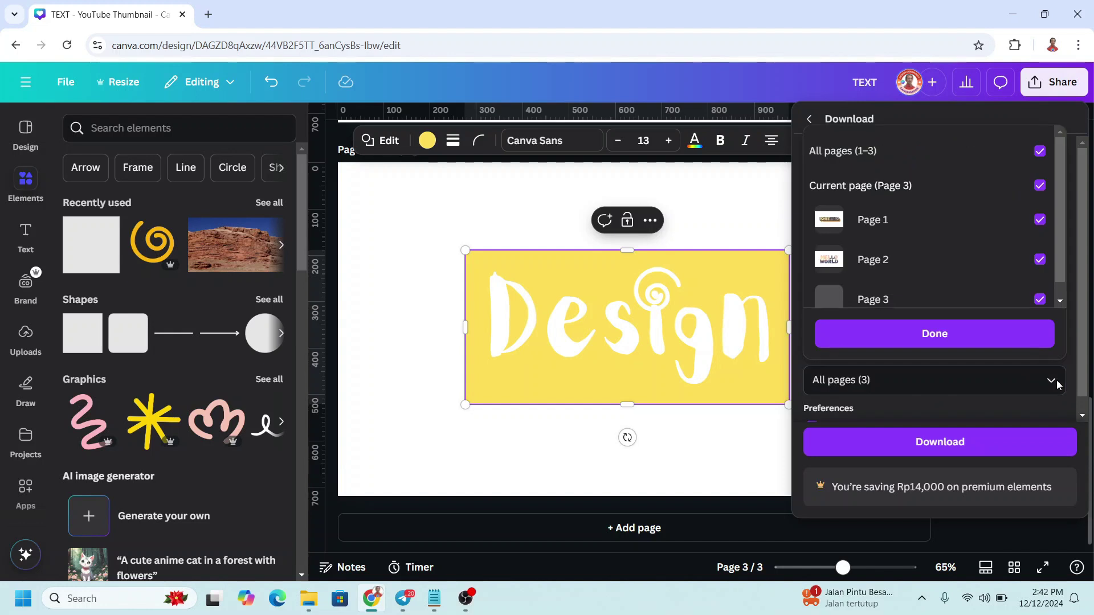
{"action": "left_click", "coordinate": [896, 151]}
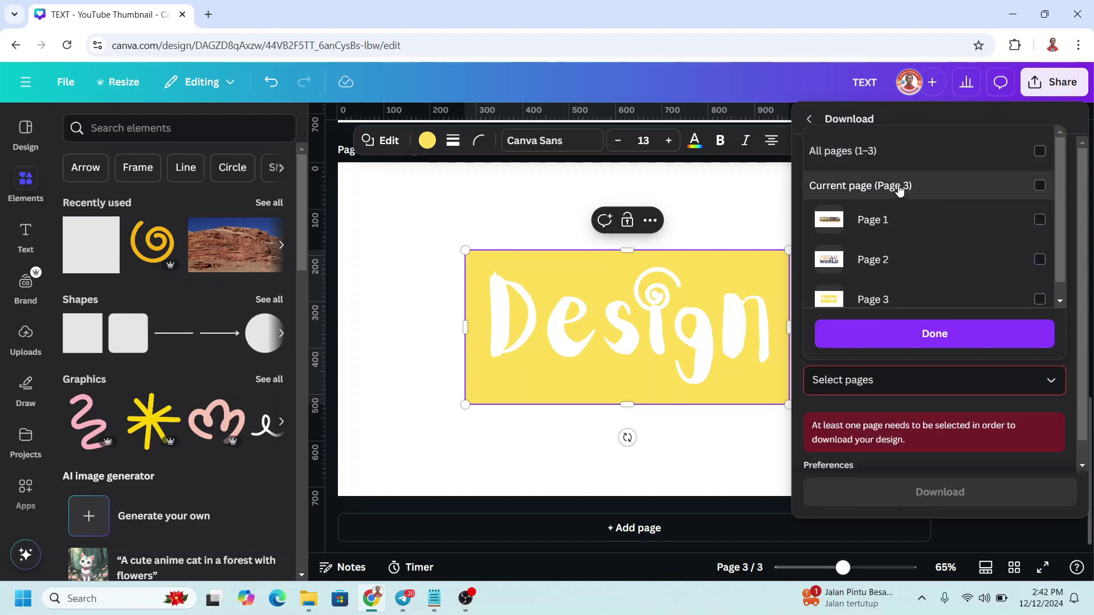
{"action": "left_click", "coordinate": [901, 181]}
{"action": "left_click", "coordinate": [919, 335]}
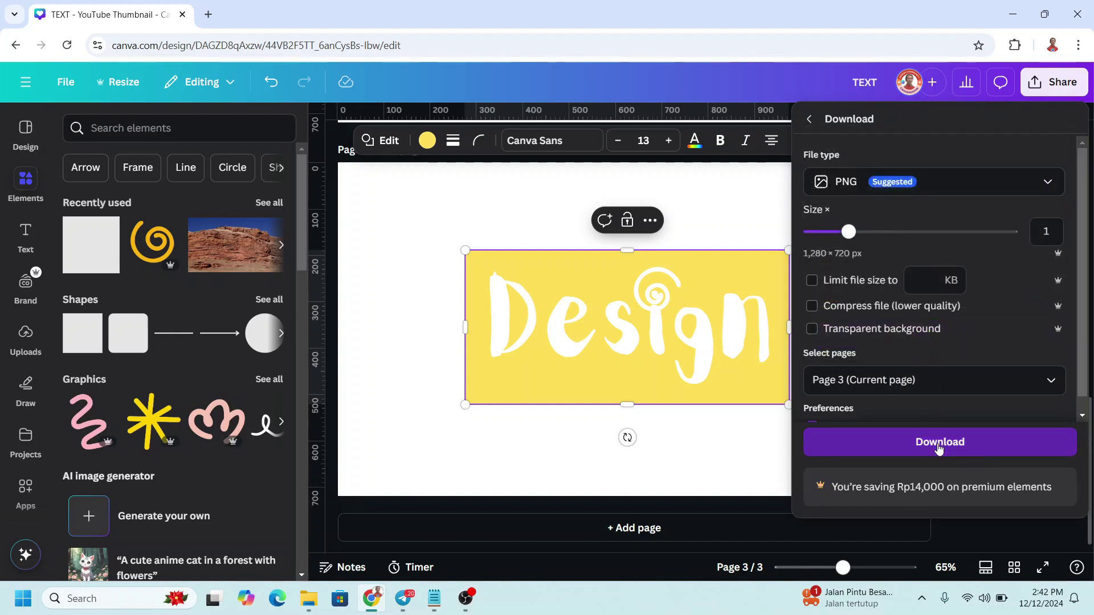
{"action": "left_click", "coordinate": [939, 444]}
Select every element on page 3 and delete them
{"action": "left_click", "coordinate": [854, 456]}
{"action": "left_click_drag", "start_coordinate": [430, 193], "coordinate": [908, 479]}
{"action": "left_click", "coordinate": [673, 220]}
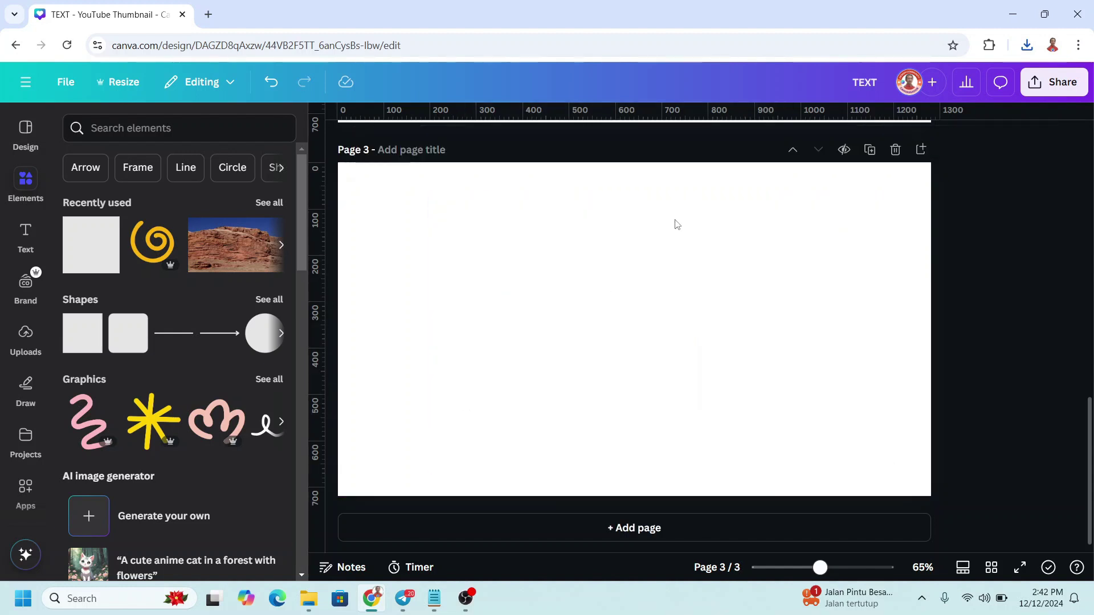
Make the page background teal and paste the exported Design image onto it
{"action": "left_click", "coordinate": [670, 140]}
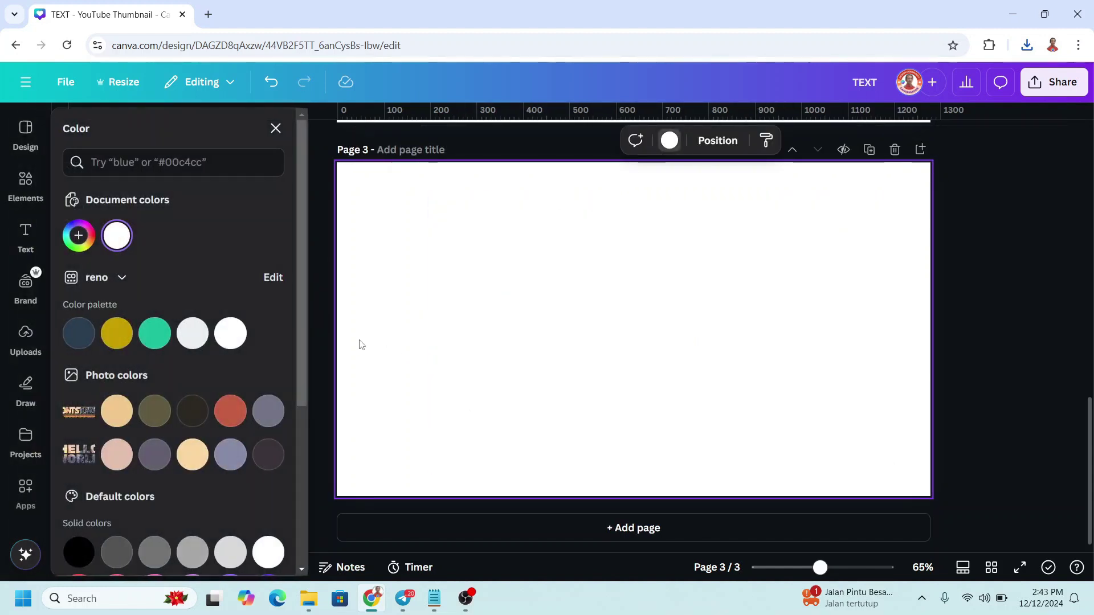
{"action": "left_click", "coordinate": [150, 340]}
{"action": "left_click", "coordinate": [1025, 46]}
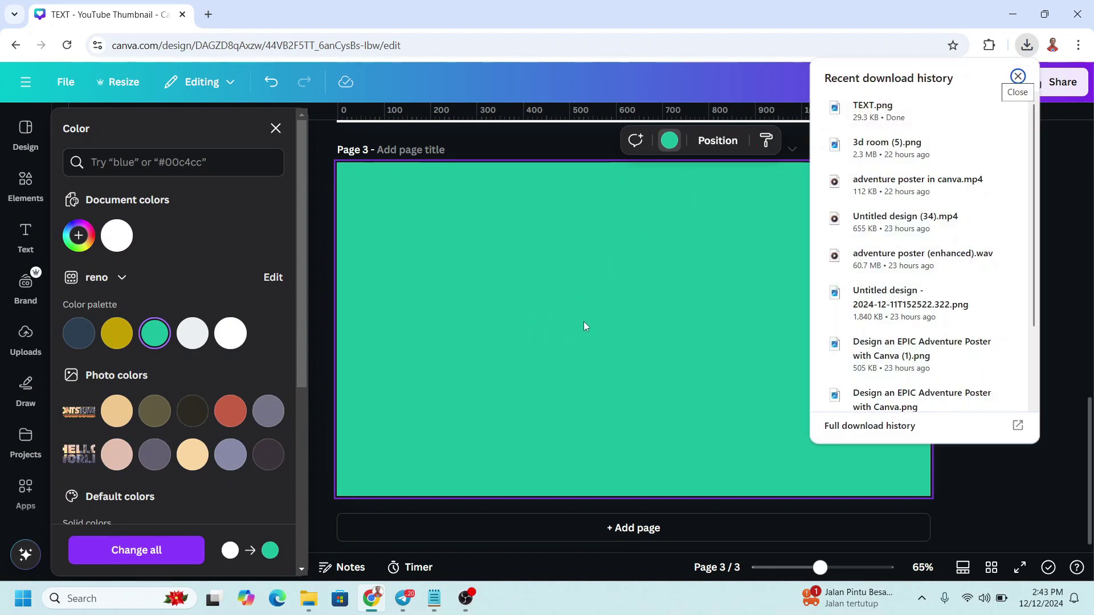
{"action": "left_click", "coordinate": [1018, 75]}
{"action": "key", "text": "ctrl+v"}
Crop the Design image on all four sides down to its yellow block
{"action": "left_click", "coordinate": [547, 140]}
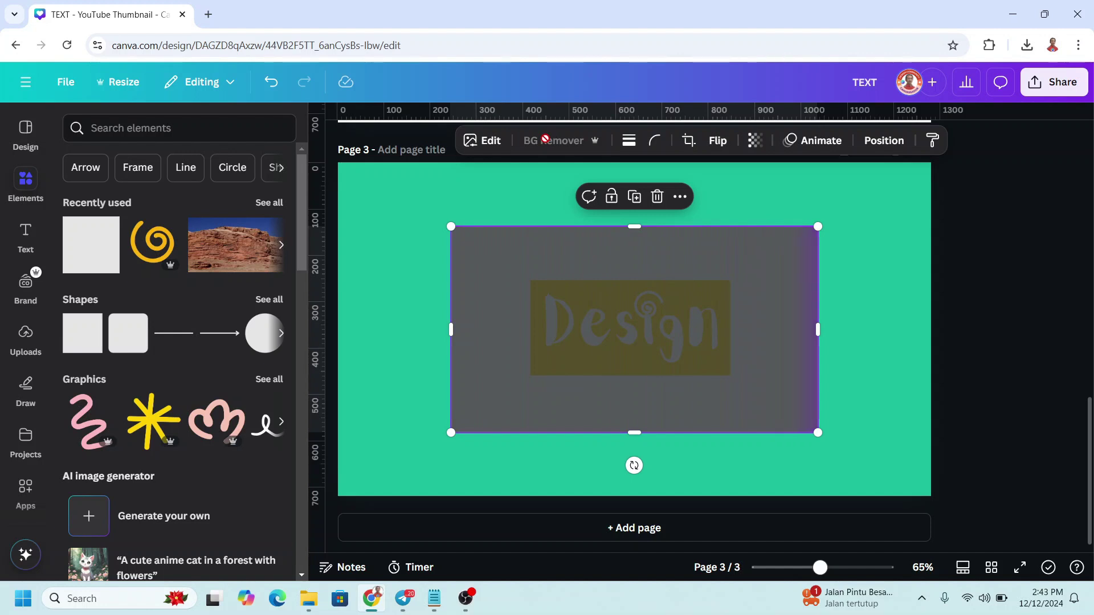
{"action": "left_click_drag", "start_coordinate": [454, 334], "coordinate": [528, 327]}
{"action": "left_click_drag", "start_coordinate": [813, 327], "coordinate": [733, 328]}
{"action": "left_click_drag", "start_coordinate": [630, 227], "coordinate": [632, 279]}
{"action": "left_click_drag", "start_coordinate": [634, 432], "coordinate": [631, 375]}
{"action": "left_click", "coordinate": [746, 248]}
Make the page background white and enlarge the Design image to about 1,000 wide, centred
{"action": "left_click", "coordinate": [629, 141]}
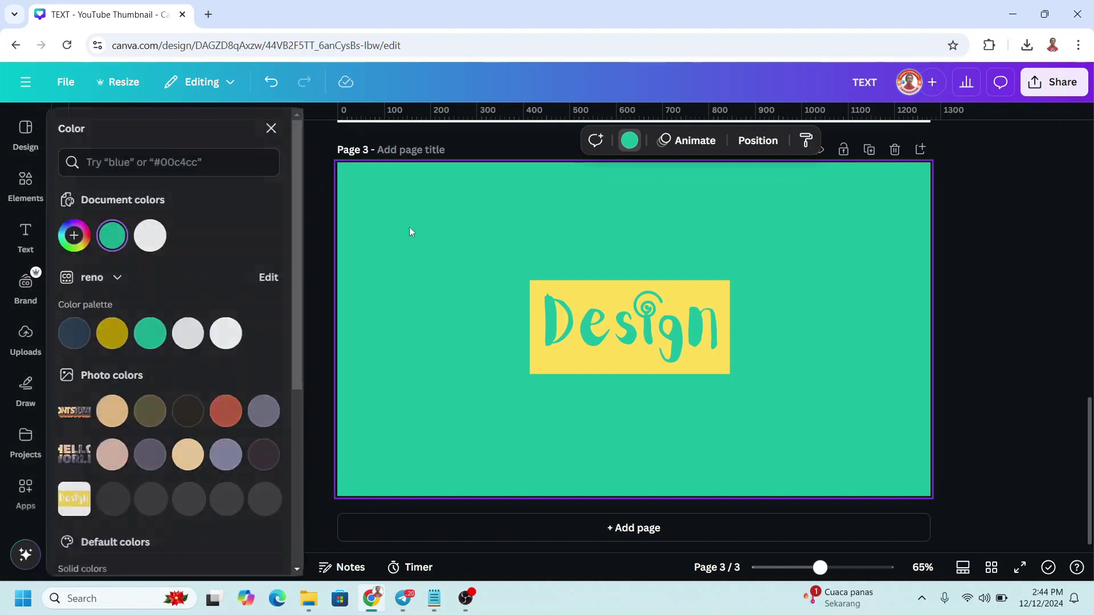
{"action": "left_click", "coordinate": [155, 235]}
{"action": "left_click_drag", "start_coordinate": [674, 332], "coordinate": [481, 453]}
{"action": "left_click_drag", "start_coordinate": [537, 406], "coordinate": [844, 260]}
{"action": "left_click_drag", "start_coordinate": [645, 398], "coordinate": [688, 349]}
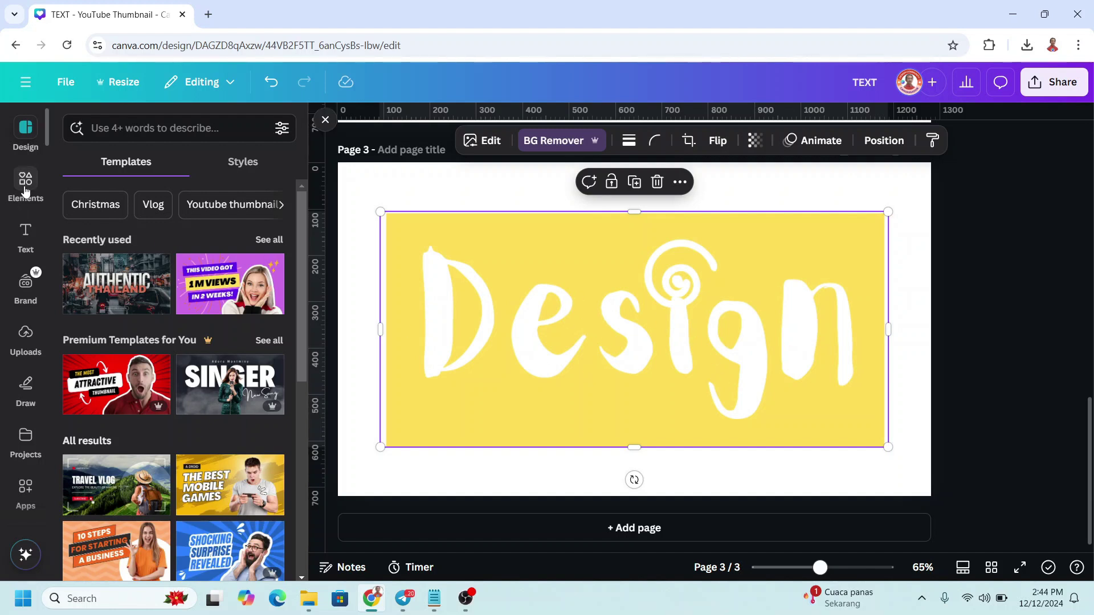
Add the Blue Water Surface image and resize it to cover the yellow design
{"action": "left_click", "coordinate": [26, 188]}
{"action": "left_click", "coordinate": [136, 227]}
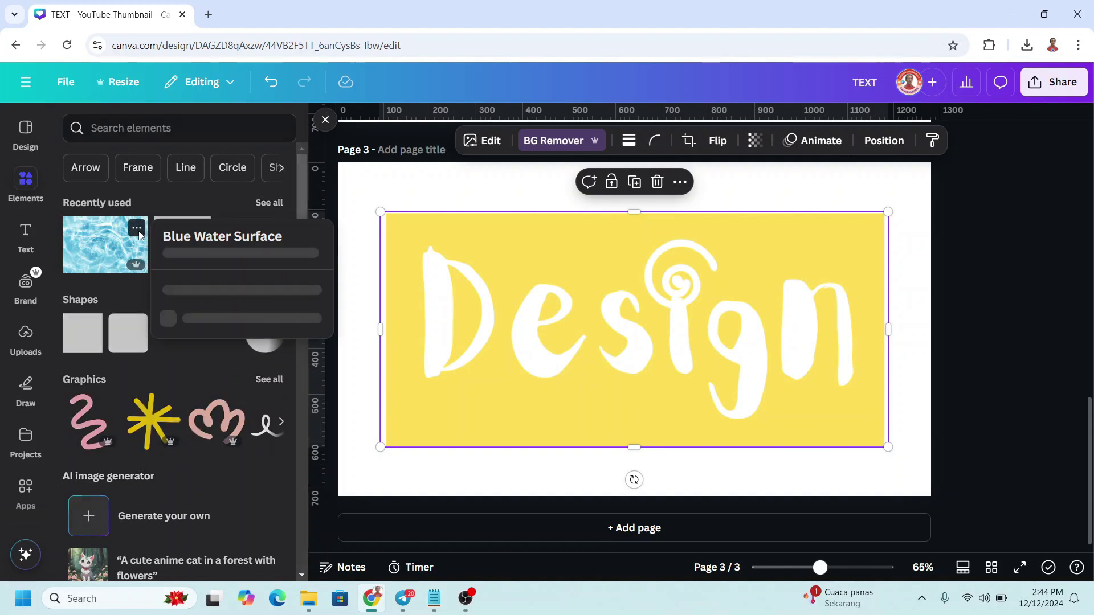
{"action": "left_click", "coordinate": [103, 252]}
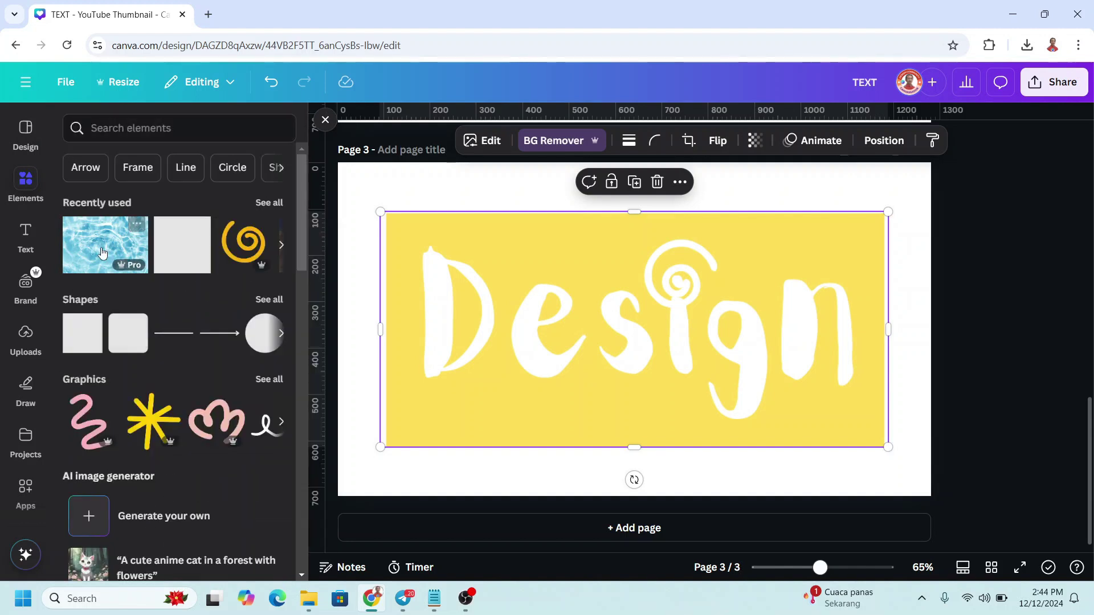
{"action": "left_click", "coordinate": [103, 252]}
{"action": "left_click_drag", "start_coordinate": [697, 397], "coordinate": [672, 436]}
{"action": "left_click_drag", "start_coordinate": [810, 374], "coordinate": [865, 370]}
{"action": "left_click_drag", "start_coordinate": [640, 494], "coordinate": [637, 436]}
Adjust the water image to temperature -59 and tint 42, then send it behind the Design image
{"action": "left_click", "coordinate": [104, 319]}
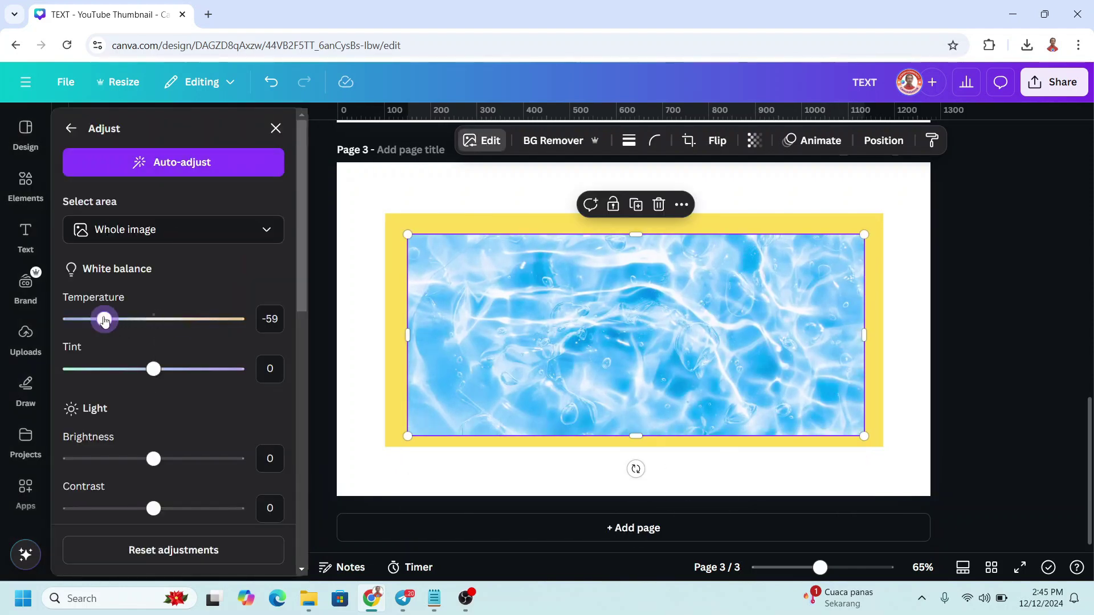
{"action": "left_click_drag", "start_coordinate": [154, 369], "coordinate": [190, 370]}
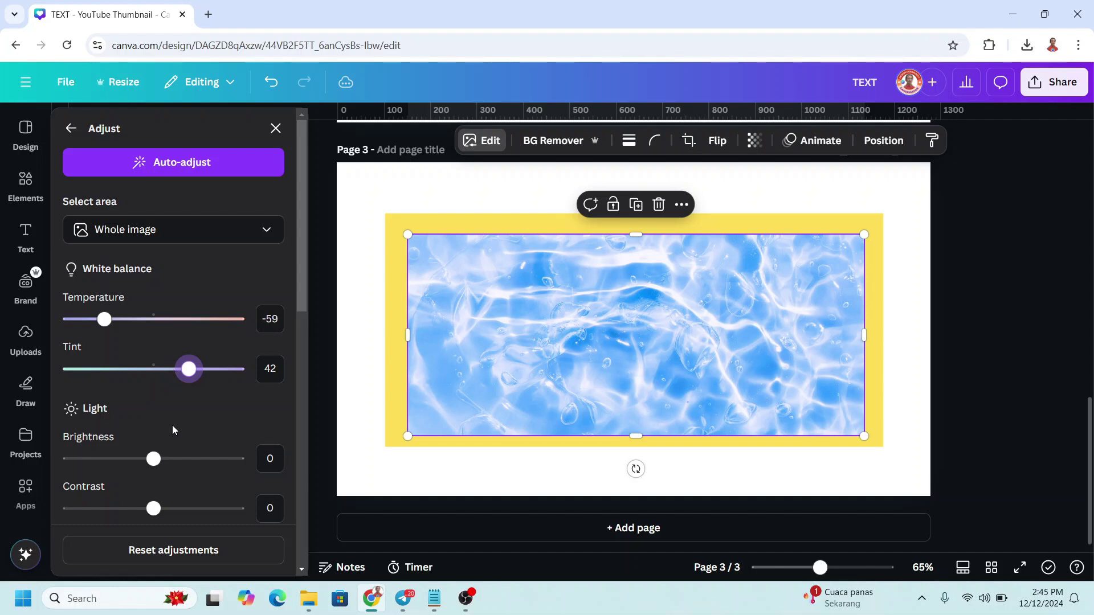
{"action": "left_click", "coordinate": [601, 295]}
{"action": "right_click", "coordinate": [610, 294]}
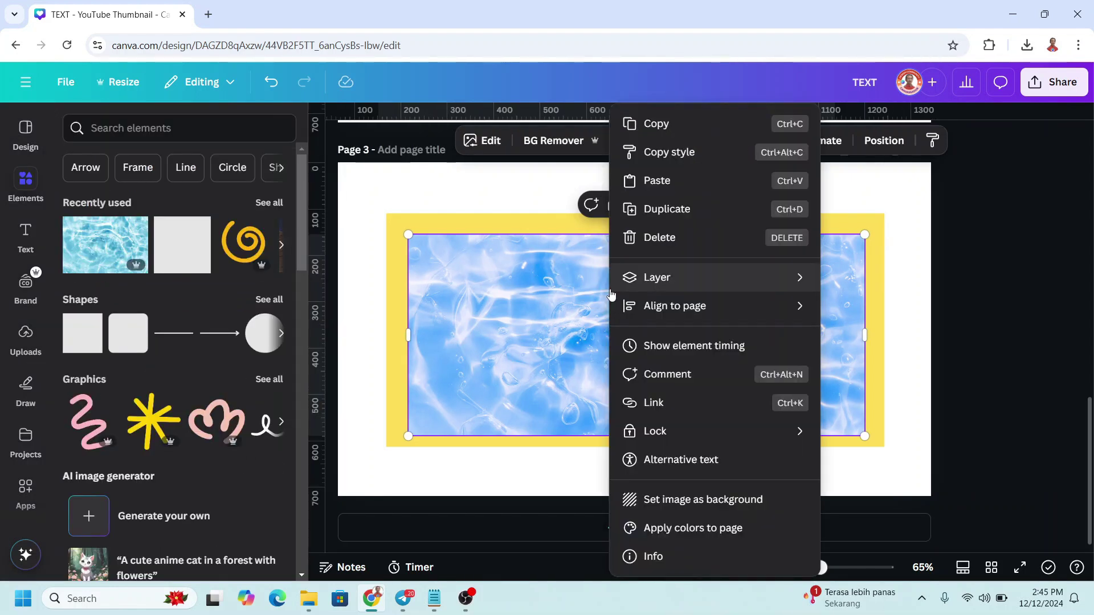
{"action": "mouse_move", "coordinate": [659, 277]}
{"action": "left_click", "coordinate": [854, 335]}
{"action": "left_click", "coordinate": [903, 281]}
{"action": "left_click", "coordinate": [859, 244]}
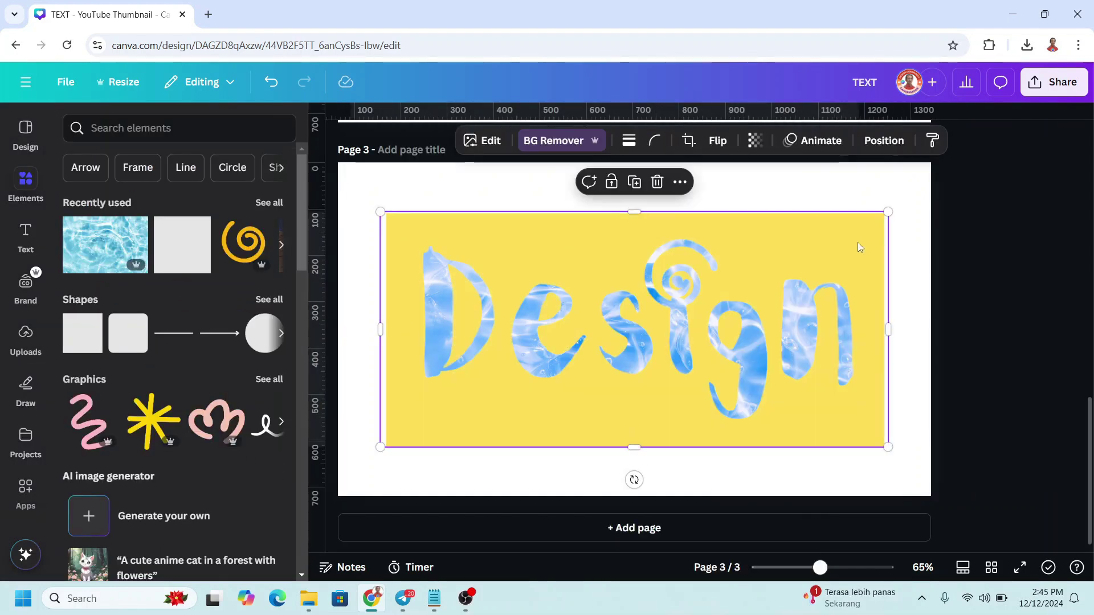
Apply a custom Duotone with #FFFFFF highlights and #FFFFFF shadows to the Design image
{"action": "left_click", "coordinate": [476, 144]}
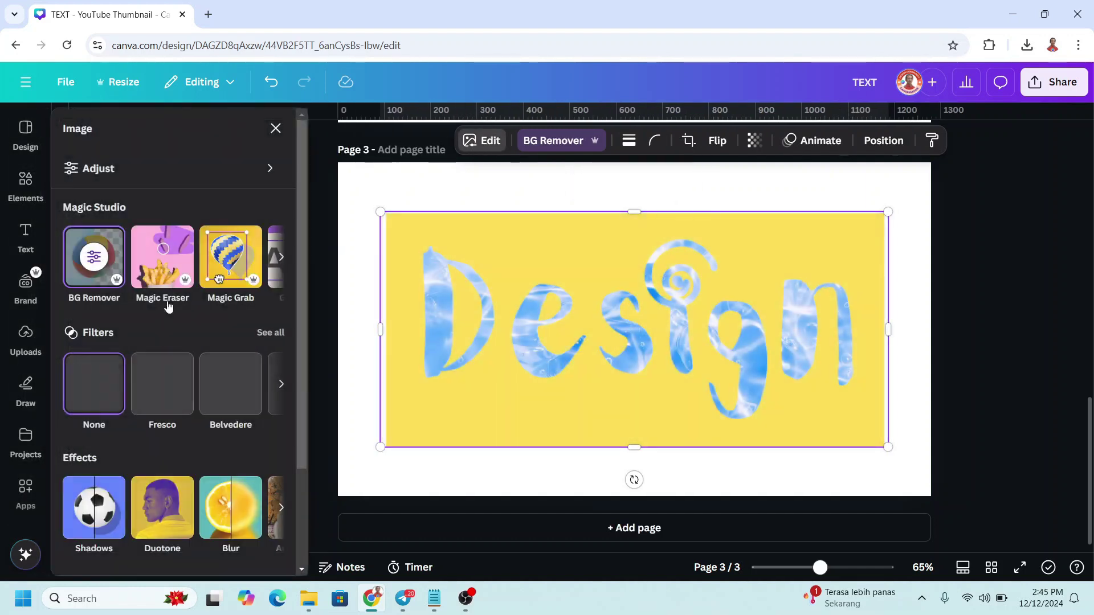
{"action": "left_click", "coordinate": [161, 529]}
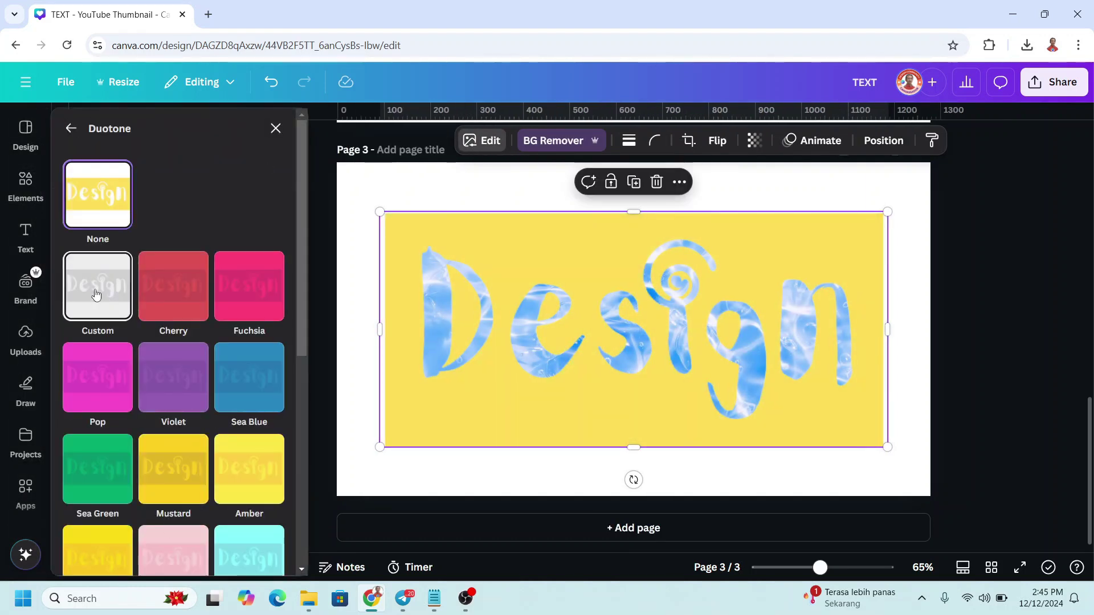
{"action": "left_click", "coordinate": [96, 294]}
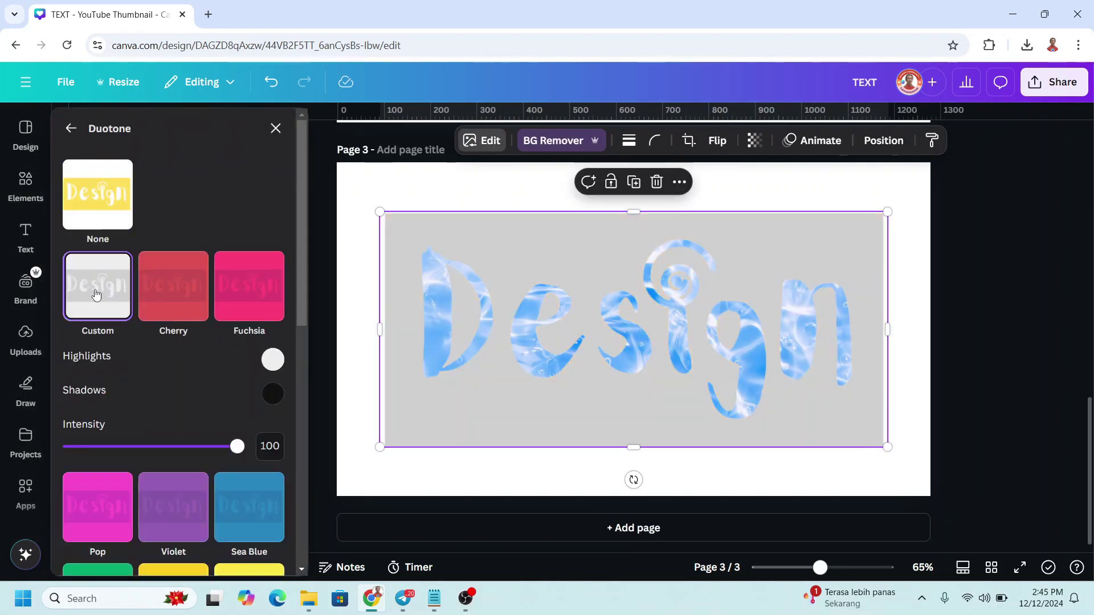
{"action": "left_click", "coordinate": [273, 359]}
{"action": "left_click_drag", "start_coordinate": [294, 408], "coordinate": [245, 378]}
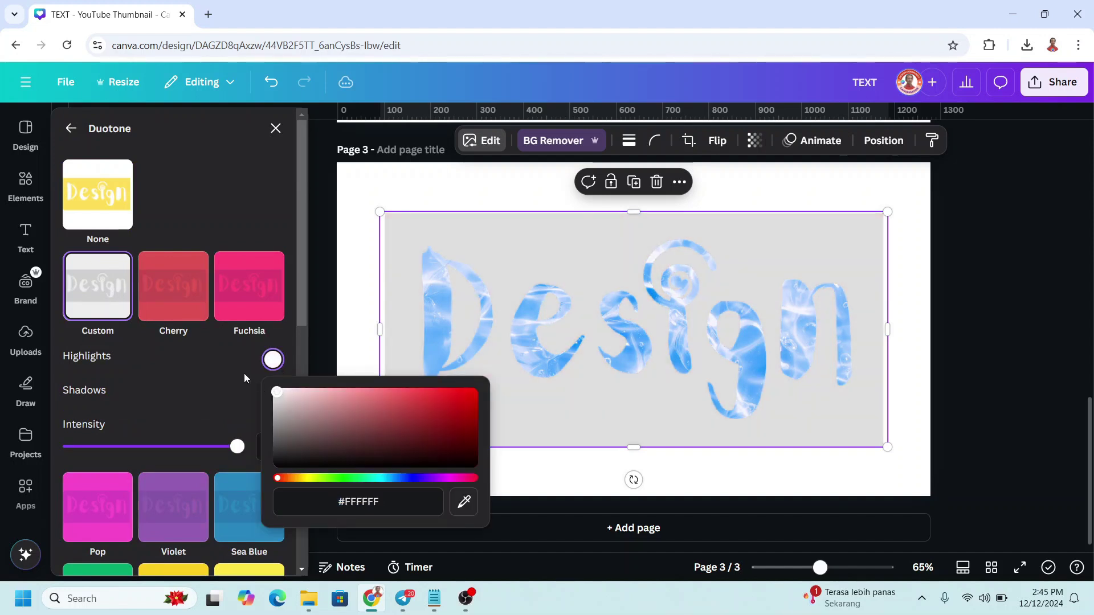
{"action": "left_click", "coordinate": [202, 375]}
{"action": "left_click", "coordinate": [273, 394]}
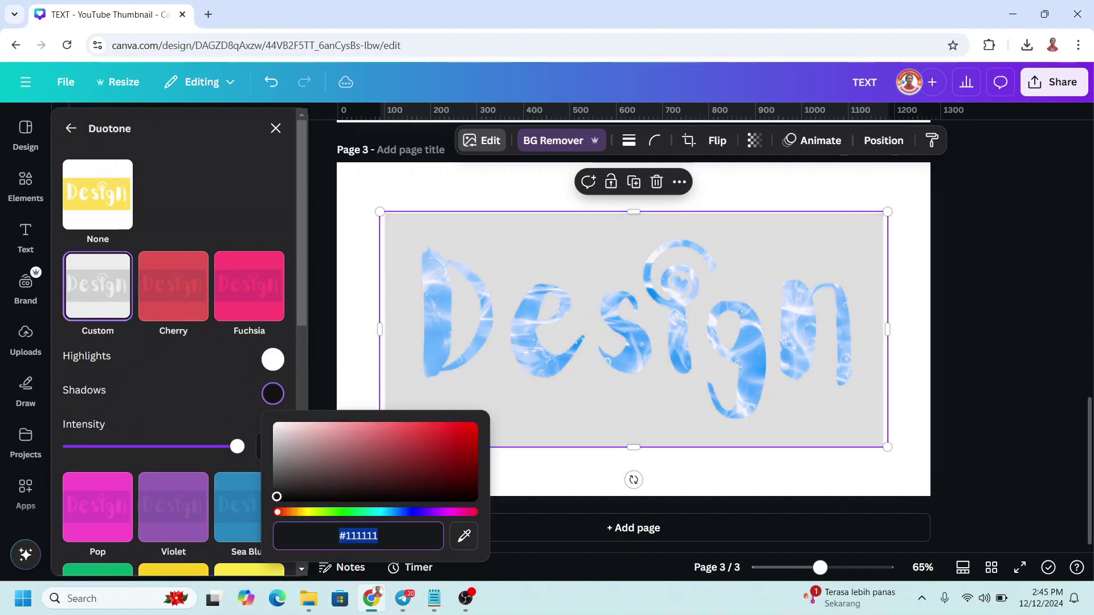
{"action": "left_click_drag", "start_coordinate": [277, 497], "coordinate": [262, 417]}
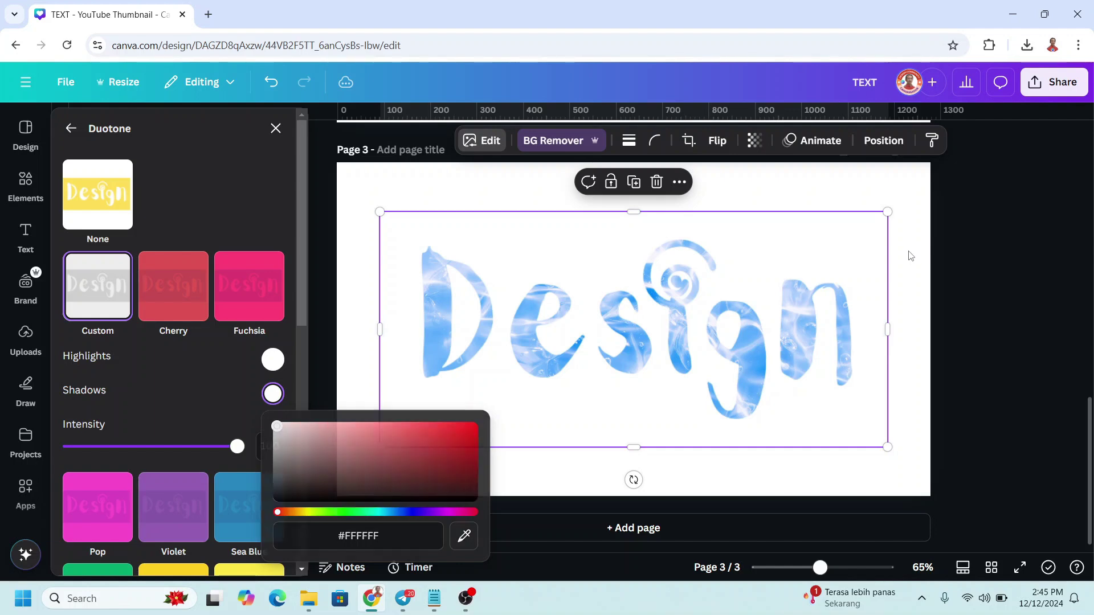
{"action": "left_click", "coordinate": [908, 251]}
{"action": "left_click", "coordinate": [783, 311]}
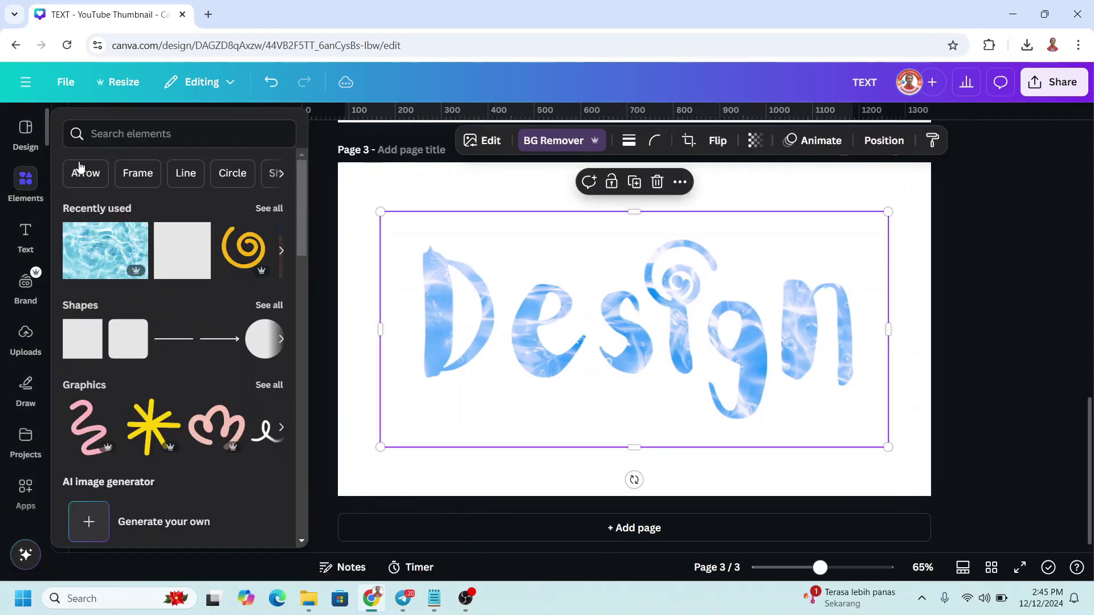
Add a pool-water video from the 'water surface' video results to the canvas
{"action": "left_click", "coordinate": [114, 129]}
{"action": "left_click", "coordinate": [117, 195]}
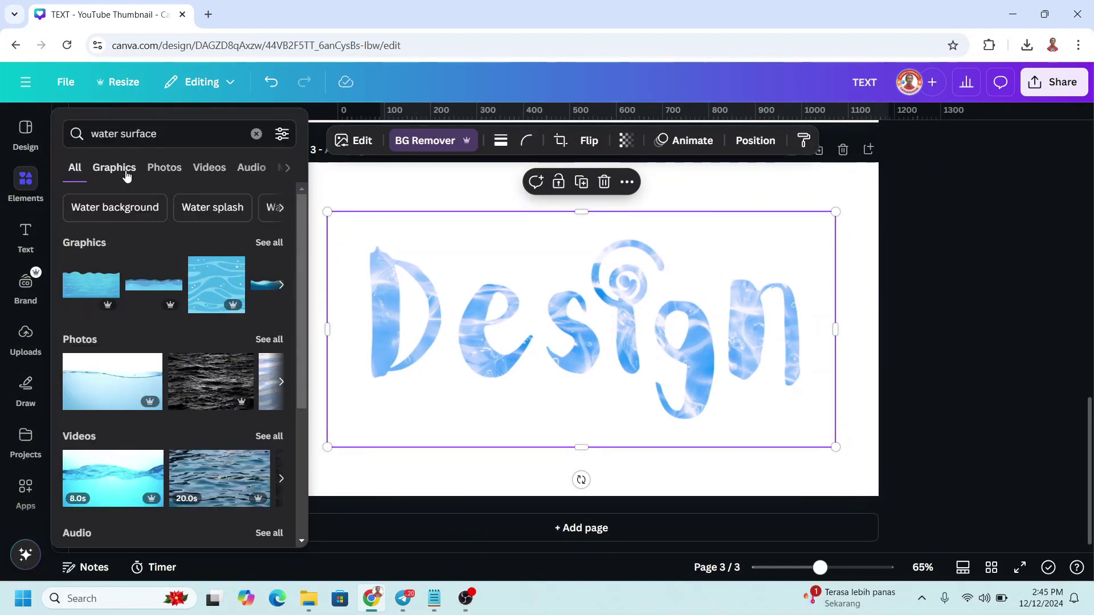
{"action": "left_click", "coordinate": [211, 168]}
{"action": "scroll", "coordinate": [259, 341], "scroll_direction": "down", "scroll_amount": 4}
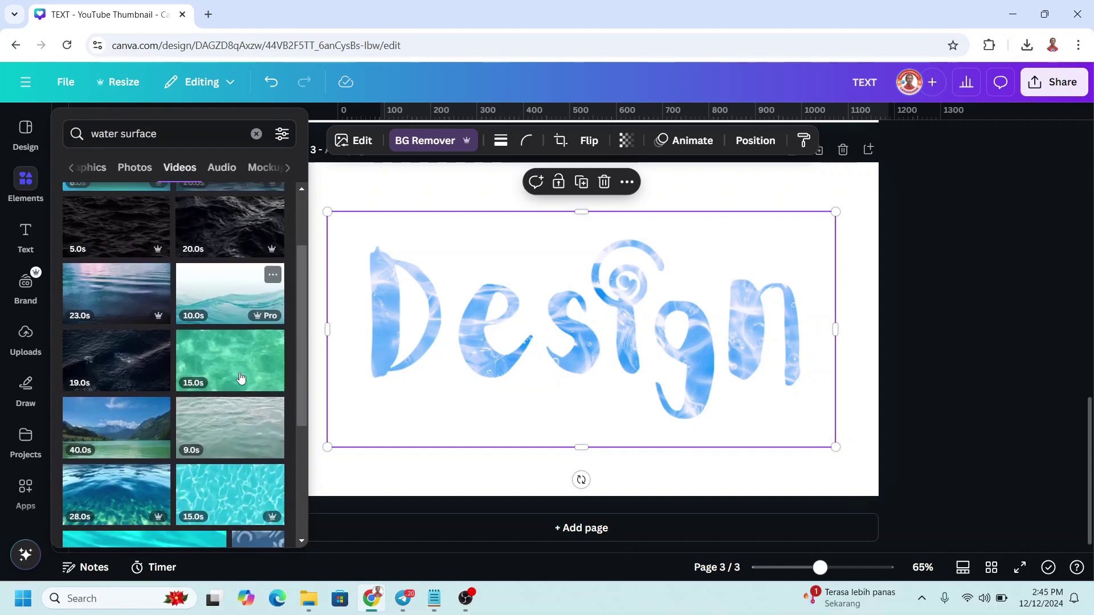
{"action": "left_click_drag", "start_coordinate": [230, 385], "coordinate": [564, 356]}
Resize the water video to fit the lettering and send it behind the Design image
{"action": "left_click_drag", "start_coordinate": [599, 501], "coordinate": [593, 422]}
{"action": "left_click_drag", "start_coordinate": [833, 328], "coordinate": [812, 327]}
{"action": "right_click", "coordinate": [726, 311]}
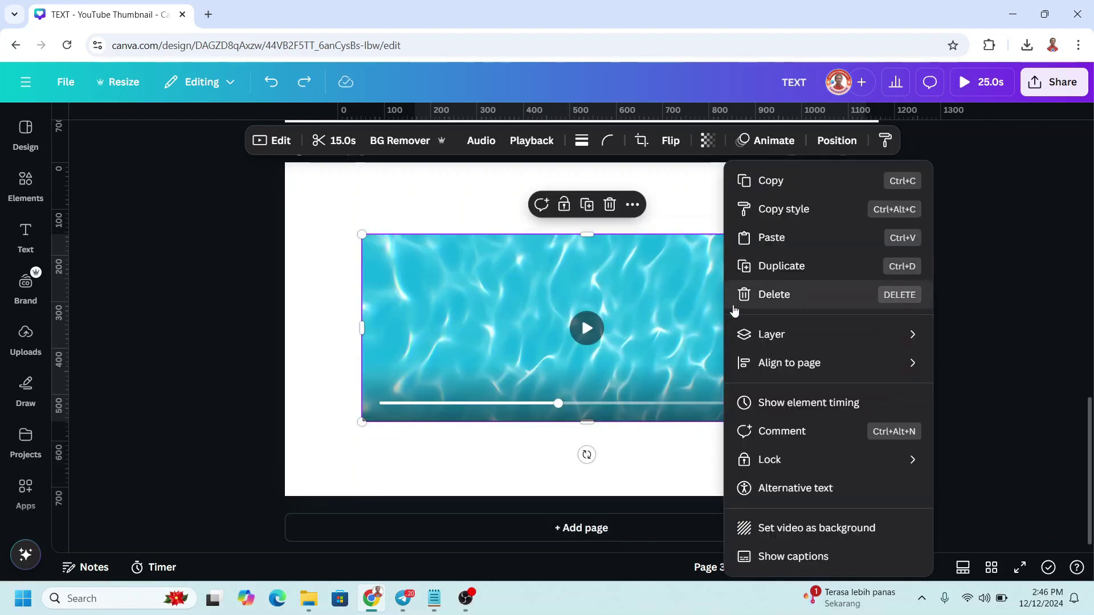
{"action": "mouse_move", "coordinate": [773, 335]}
{"action": "left_click", "coordinate": [601, 392]}
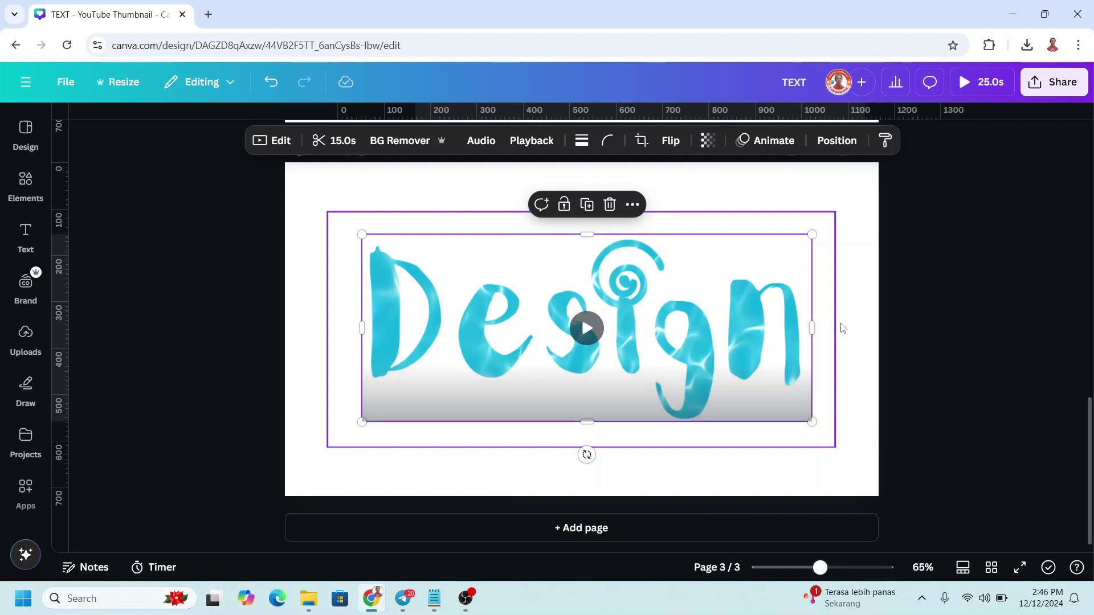
Move to blank page 4 and bring back the 'water surface' element results
{"action": "left_click", "coordinate": [849, 322]}
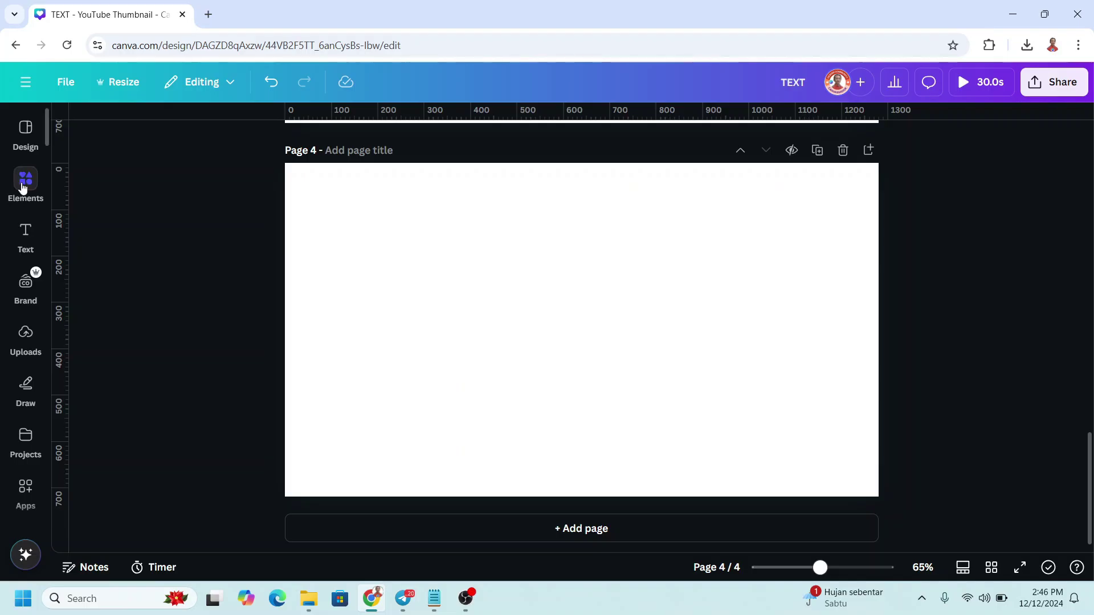
{"action": "left_click", "coordinate": [25, 177]}
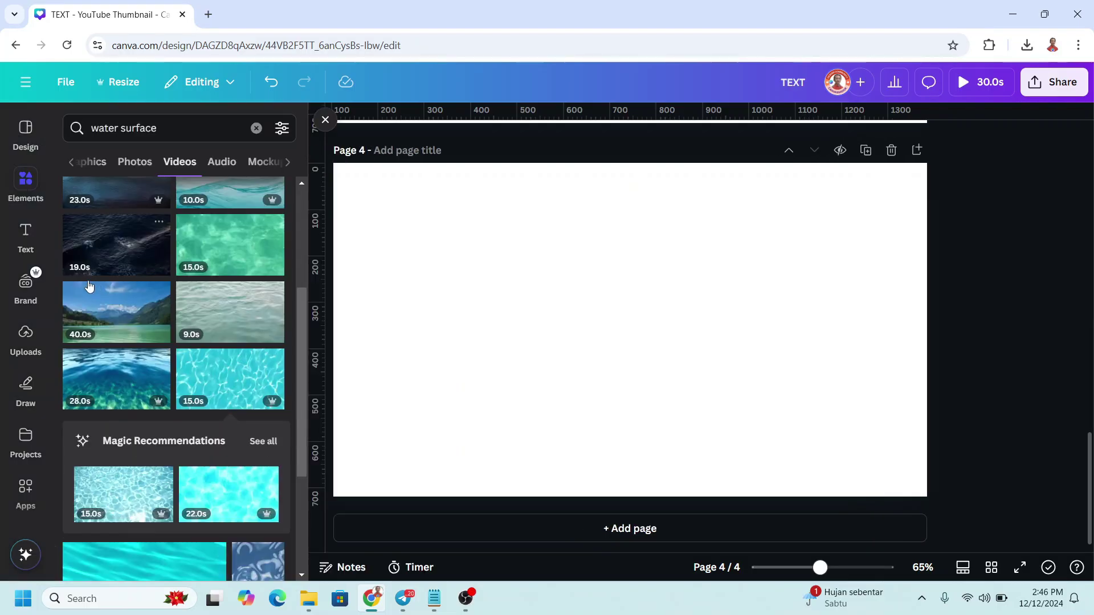
Add the dark blue water photo to page 4 and find the TypeCutOut app with an app search
{"action": "left_click", "coordinate": [140, 162]}
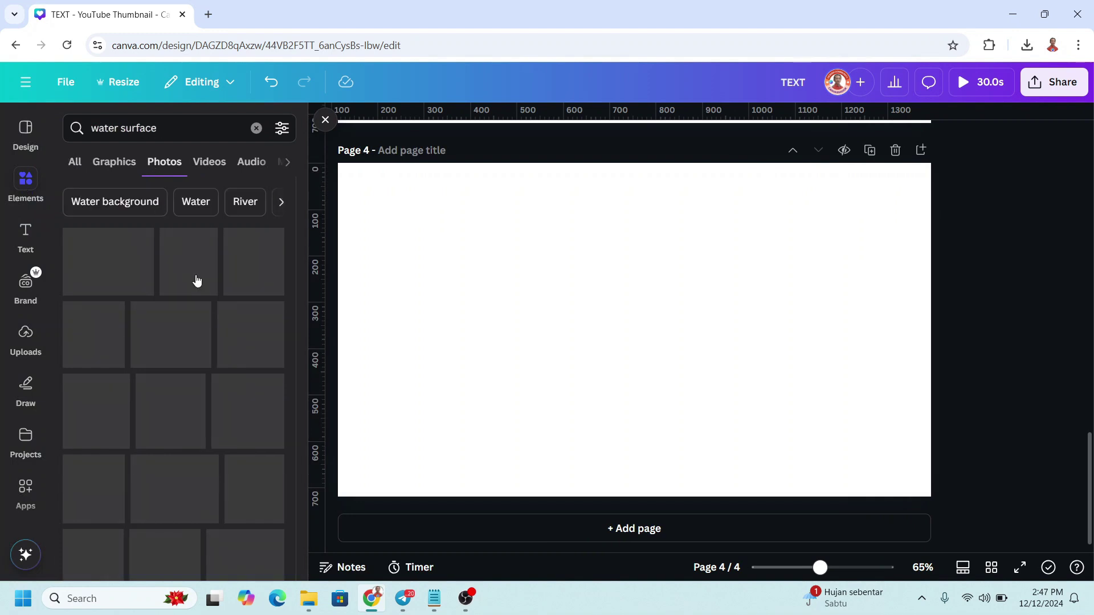
{"action": "left_click", "coordinate": [107, 438]}
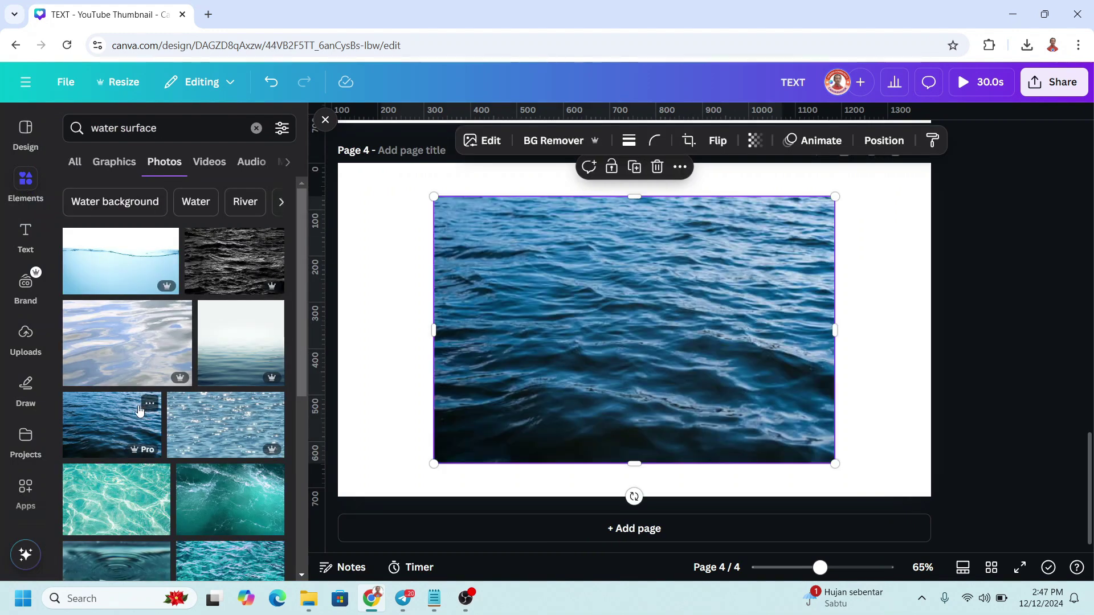
{"action": "left_click", "coordinate": [26, 490]}
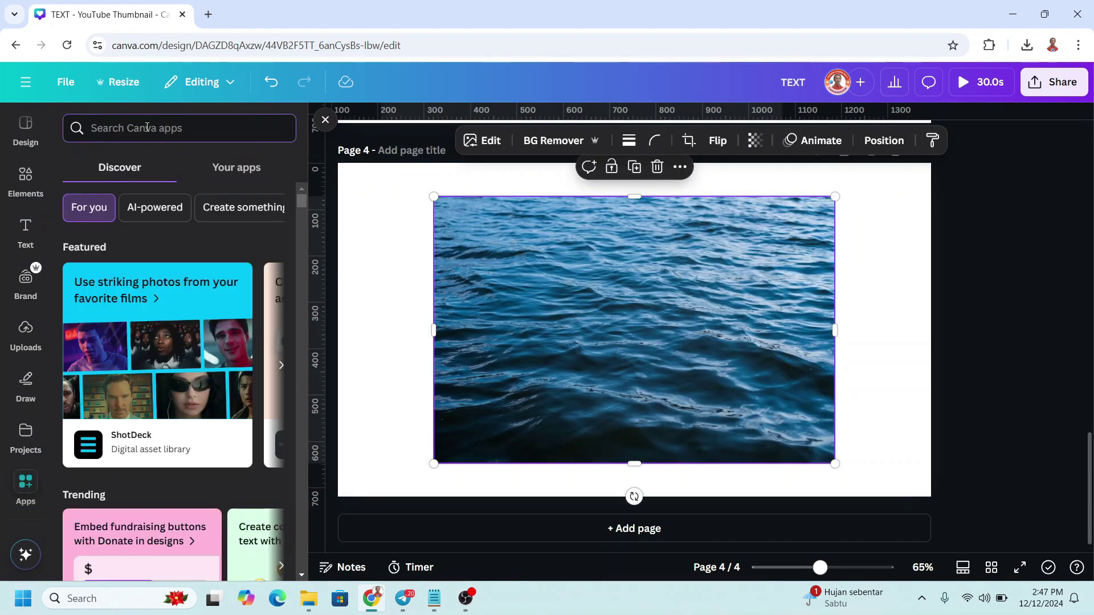
{"action": "type", "text": "type"}
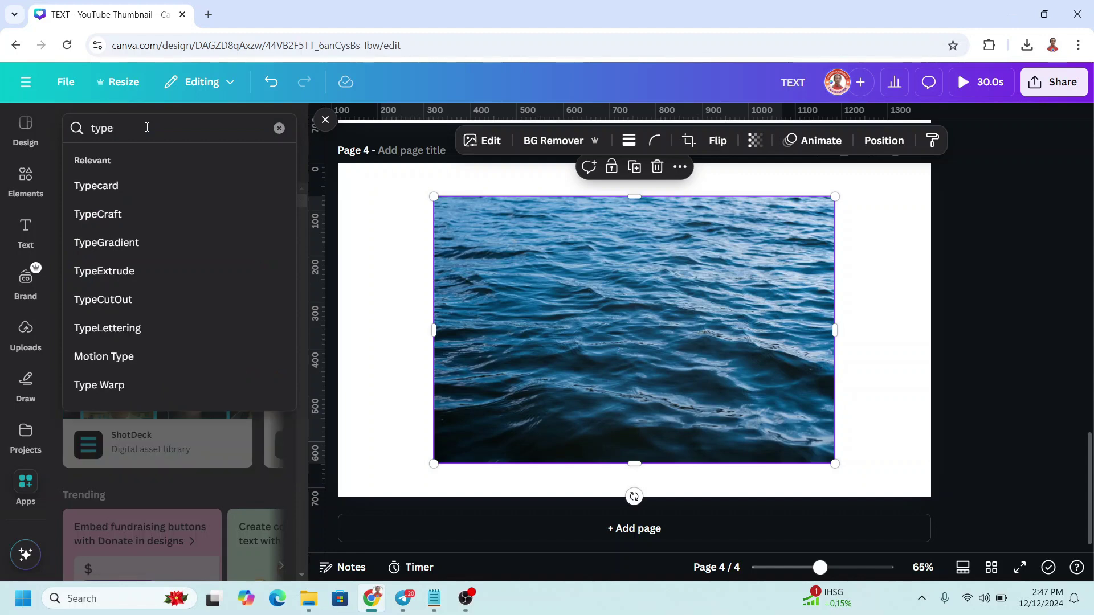
{"action": "left_click", "coordinate": [149, 304]}
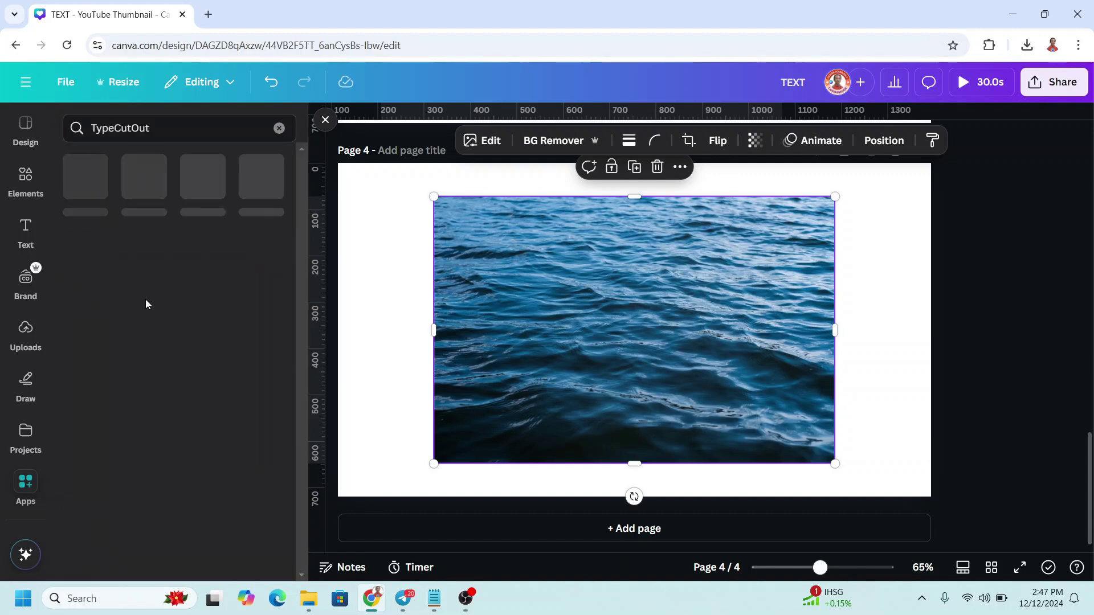
{"action": "left_click", "coordinate": [100, 184]}
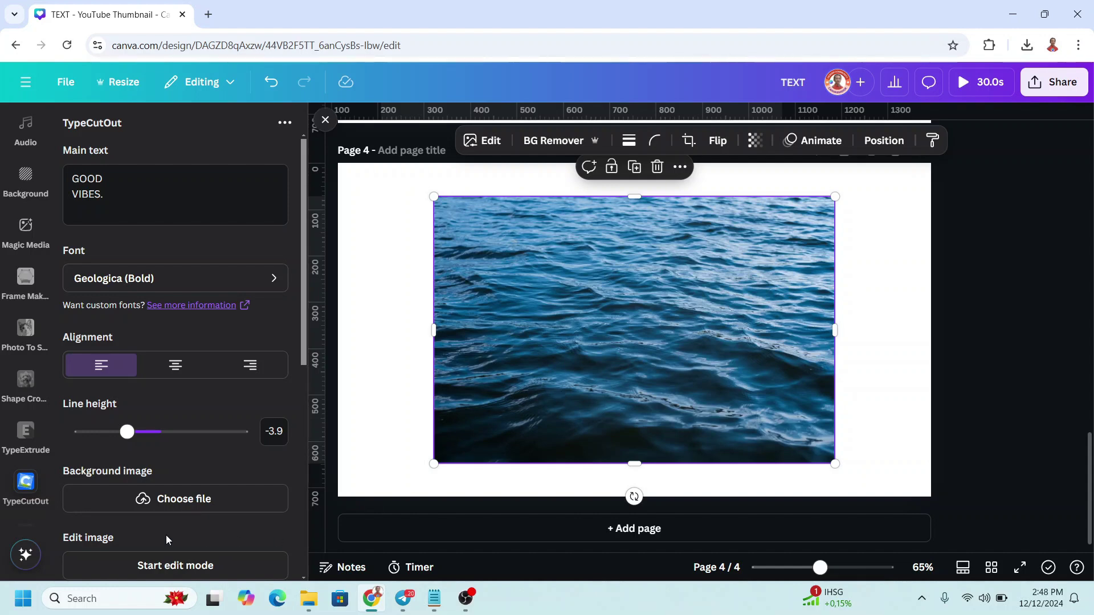
Load the '3d room (5)' photo as the GOOD VIBES background image
{"action": "left_click", "coordinate": [190, 502]}
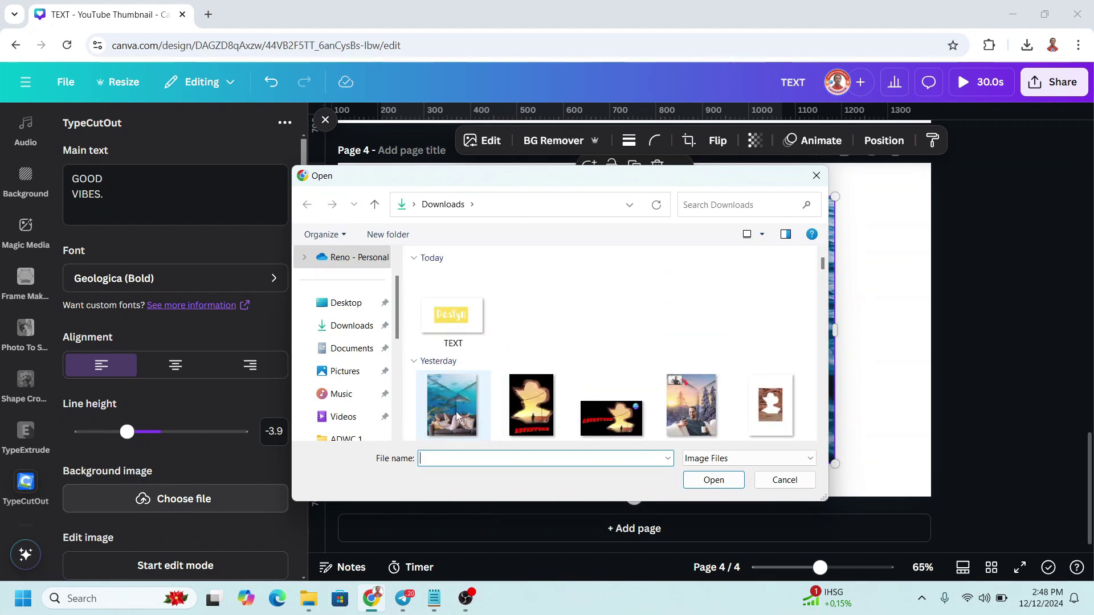
{"action": "left_click", "coordinate": [456, 416]}
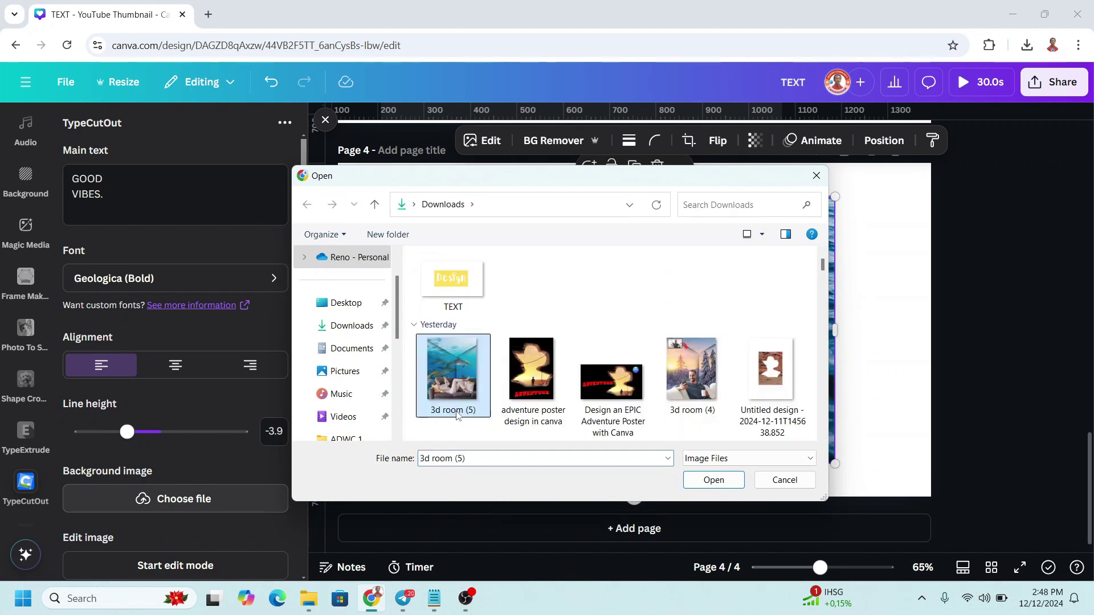
{"action": "left_click", "coordinate": [713, 480]}
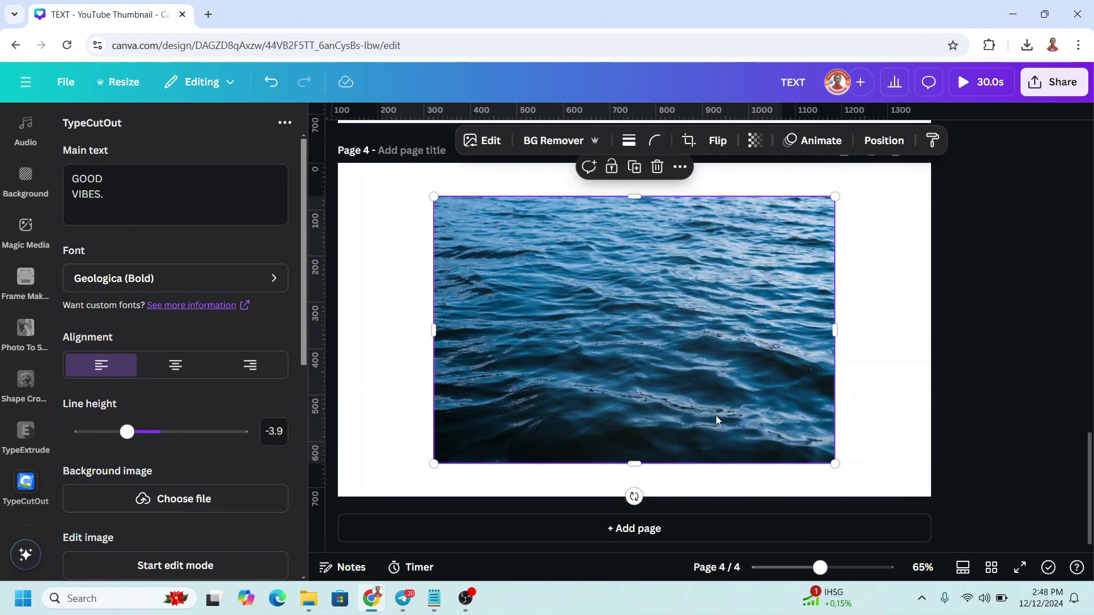
{"action": "scroll", "coordinate": [195, 466], "scroll_direction": "down", "scroll_amount": 7}
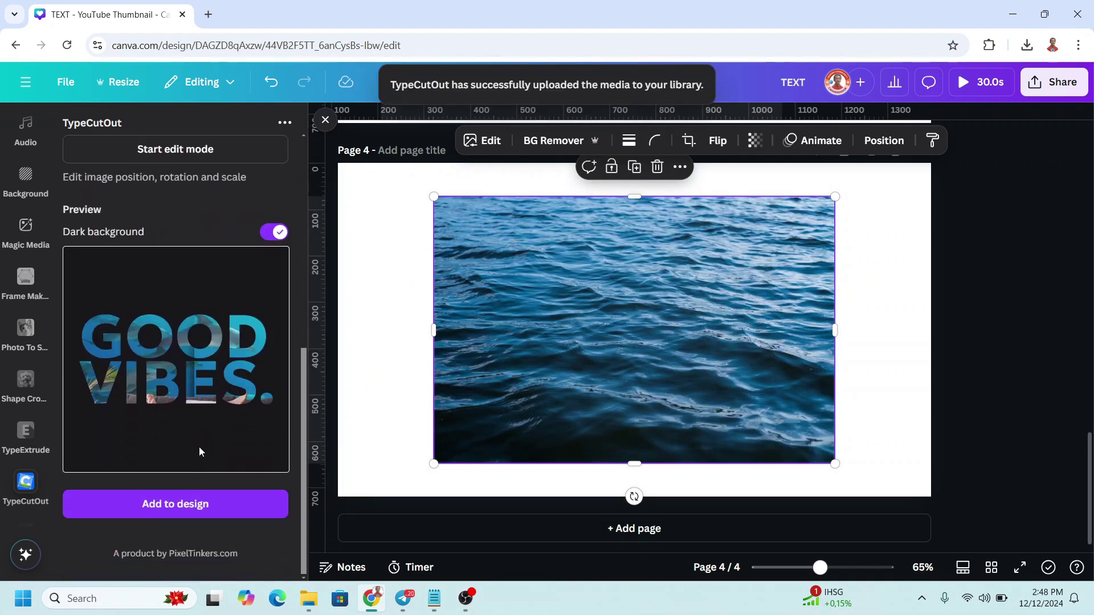
{"action": "scroll", "coordinate": [222, 436], "scroll_direction": "up", "scroll_amount": 1}
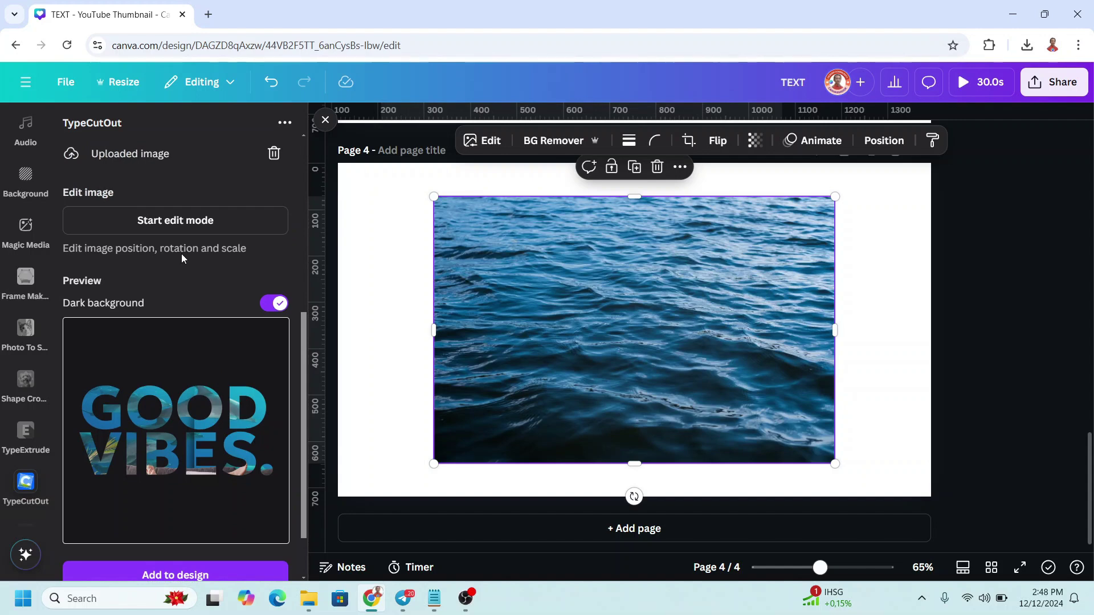
Move, shrink and rotate the photo behind the letters, then add the GOOD VIBES cut-out to page 4
{"action": "left_click", "coordinate": [183, 226]}
{"action": "left_click_drag", "start_coordinate": [183, 499], "coordinate": [202, 423]}
{"action": "mouse_move", "coordinate": [80, 244]}
{"action": "left_mouse_down"}
{"action": "mouse_move", "coordinate": [97, 243]}
{"action": "mouse_move", "coordinate": [81, 245]}
{"action": "left_mouse_up"}
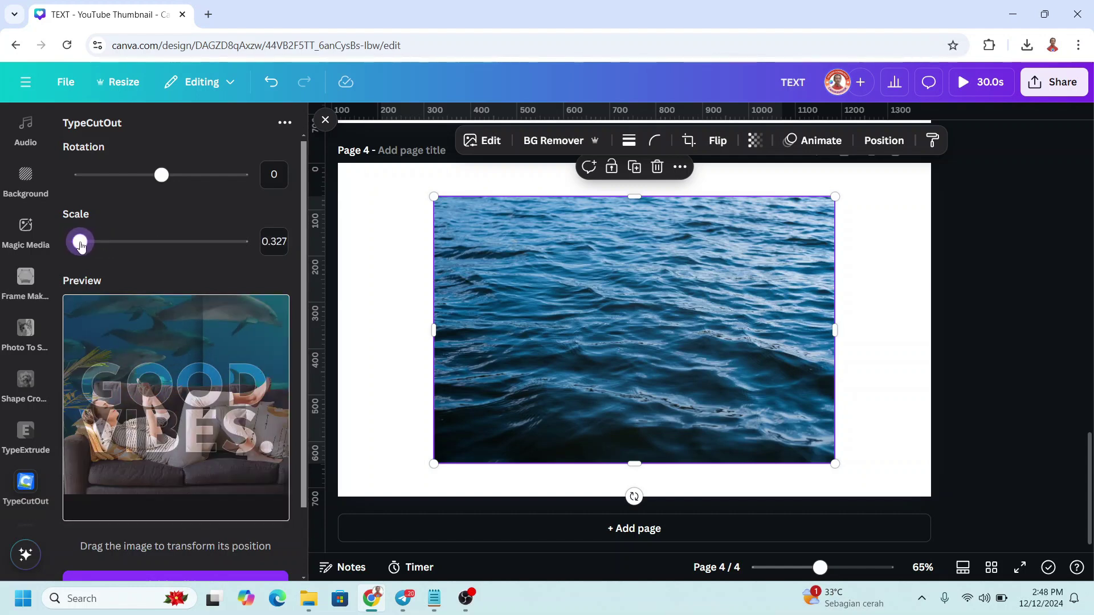
{"action": "mouse_move", "coordinate": [159, 185]}
{"action": "left_mouse_down"}
{"action": "mouse_move", "coordinate": [174, 174]}
{"action": "mouse_move", "coordinate": [161, 173]}
{"action": "left_mouse_up"}
{"action": "scroll", "coordinate": [249, 459], "scroll_direction": "down", "scroll_amount": 3}
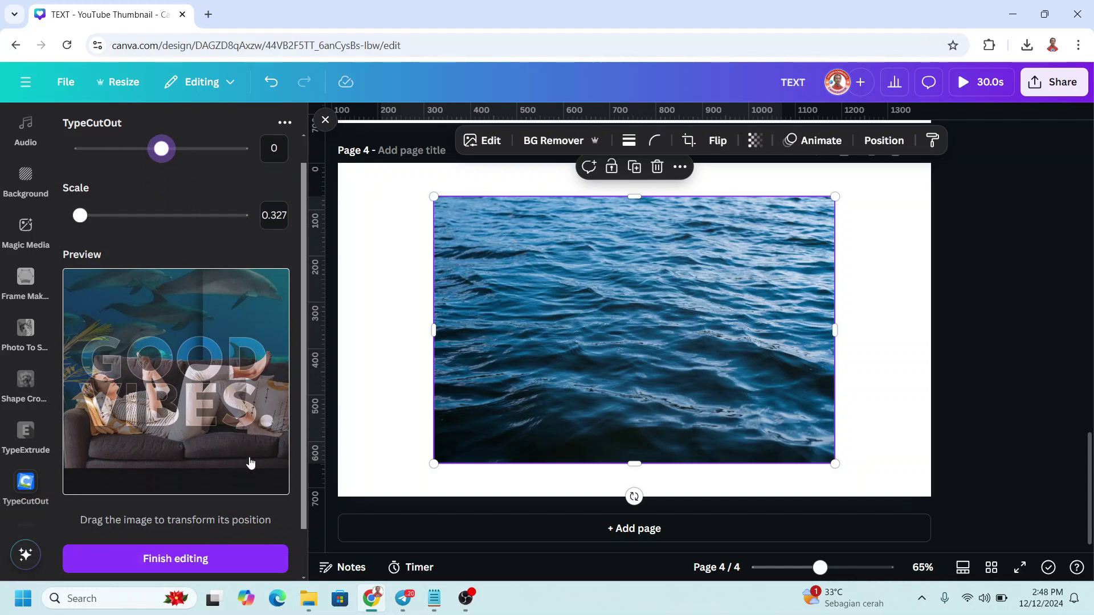
{"action": "left_click", "coordinate": [212, 509]}
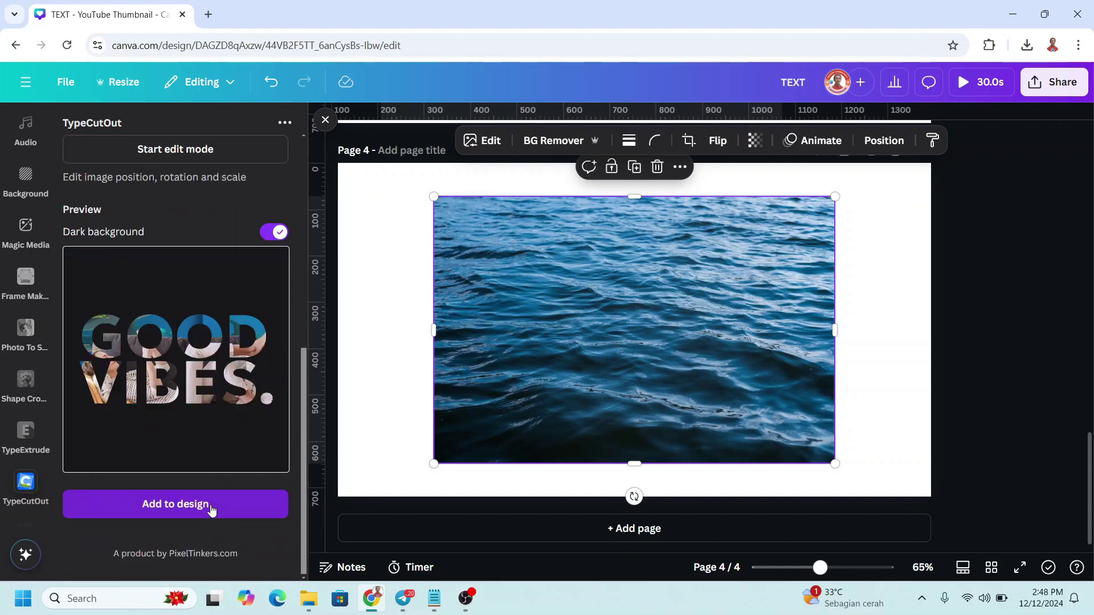
{"action": "left_click", "coordinate": [208, 508]}
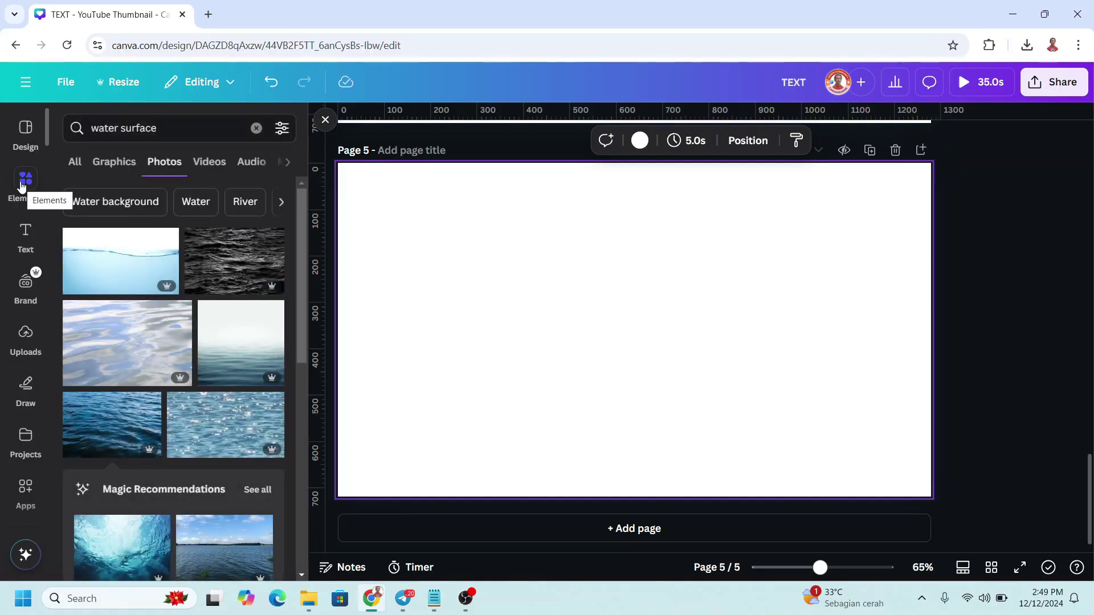
Put the dark-blue water surface photo on page 5 and bring up the Apps panel
{"action": "left_click", "coordinate": [108, 426]}
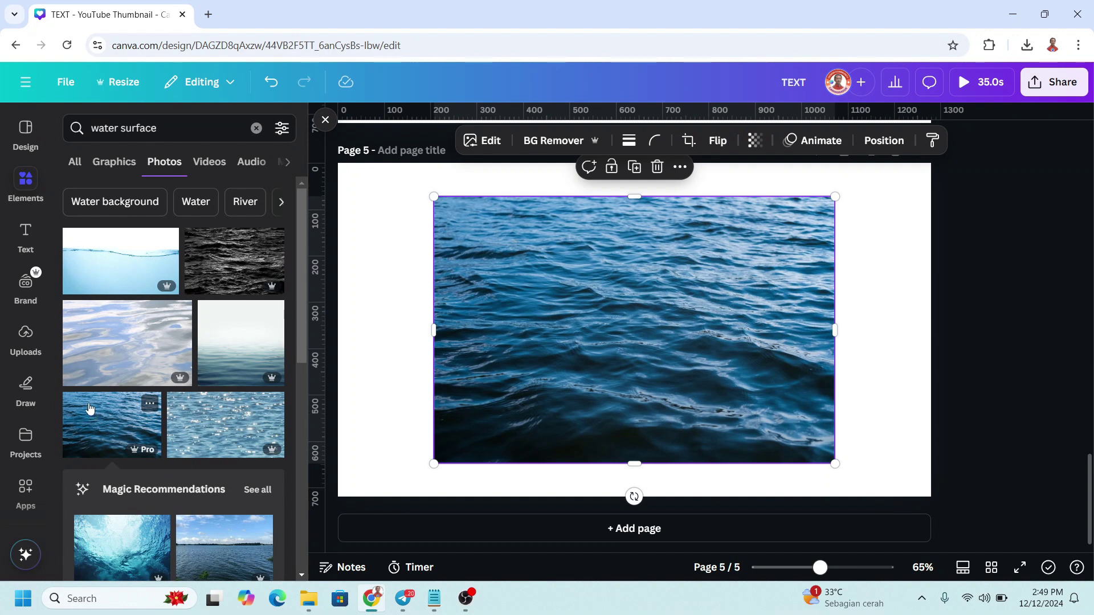
{"action": "left_click", "coordinate": [25, 490]}
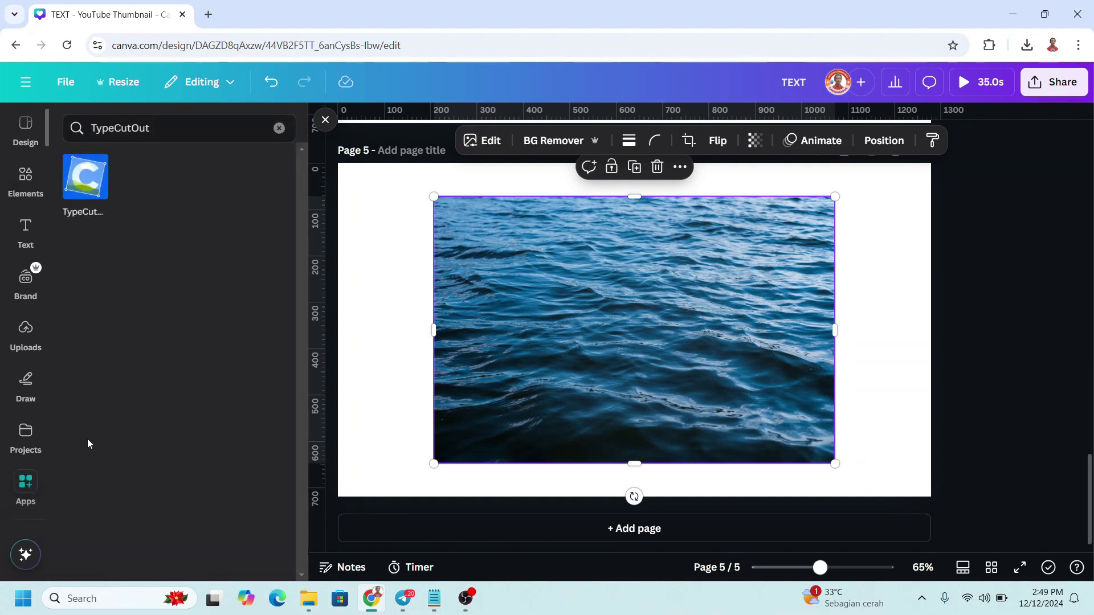
Search apps for 'text', open Text Maker, and pick the RED WHITE preset
{"action": "left_click_drag", "start_coordinate": [162, 128], "coordinate": [26, 128]}
{"action": "type", "text": "te"}
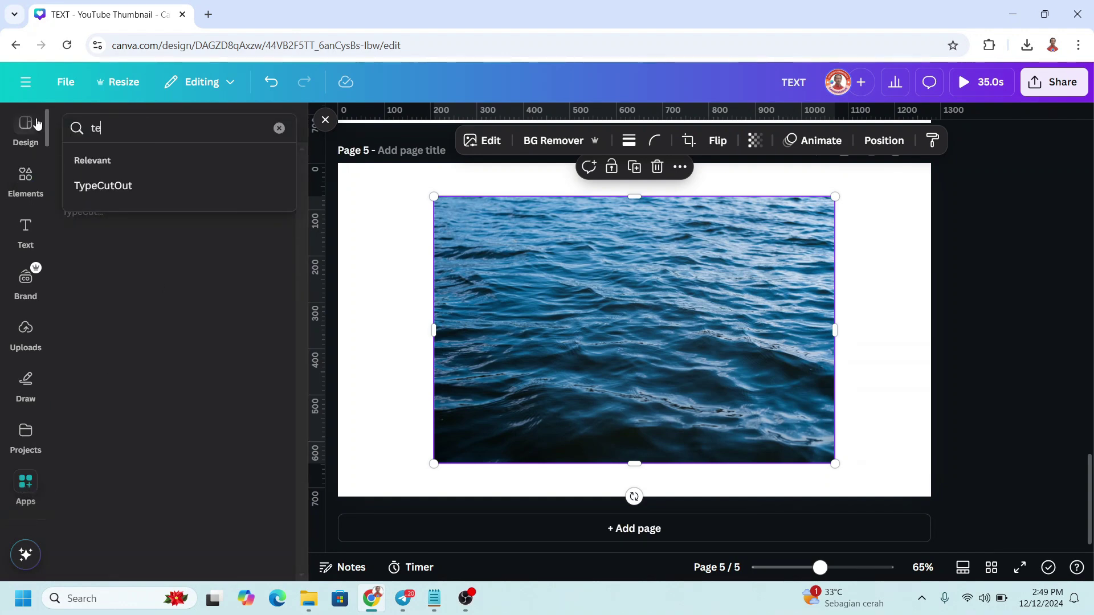
{"action": "type", "text": "xt"}
{"action": "left_click", "coordinate": [113, 327]}
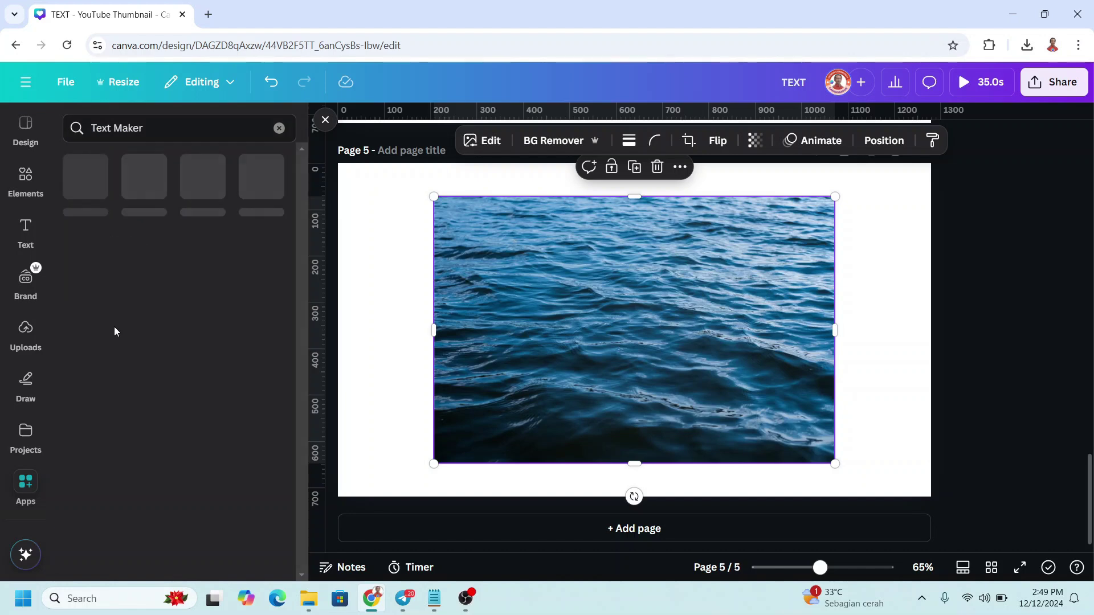
{"action": "left_click", "coordinate": [86, 177]}
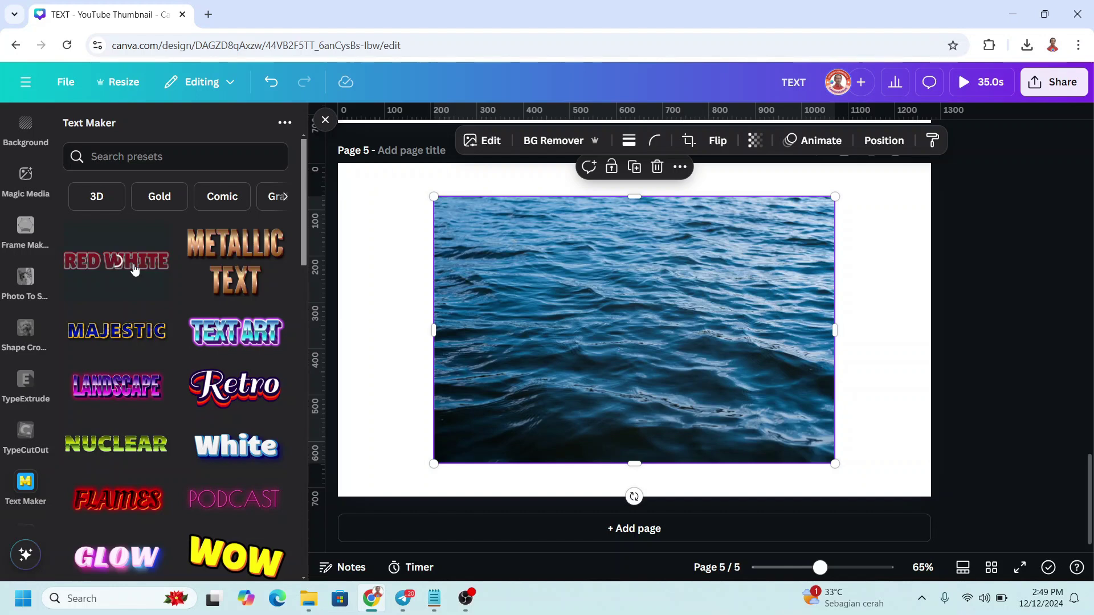
{"action": "left_click", "coordinate": [134, 270]}
{"action": "scroll", "coordinate": [216, 347], "scroll_direction": "down", "scroll_amount": 4}
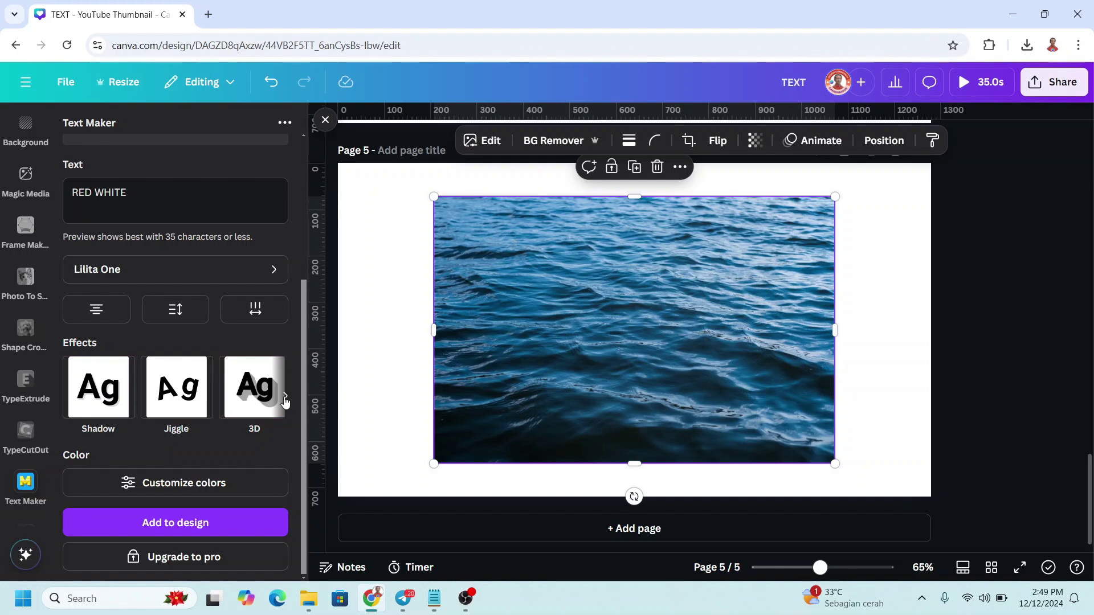
{"action": "left_click", "coordinate": [285, 396]}
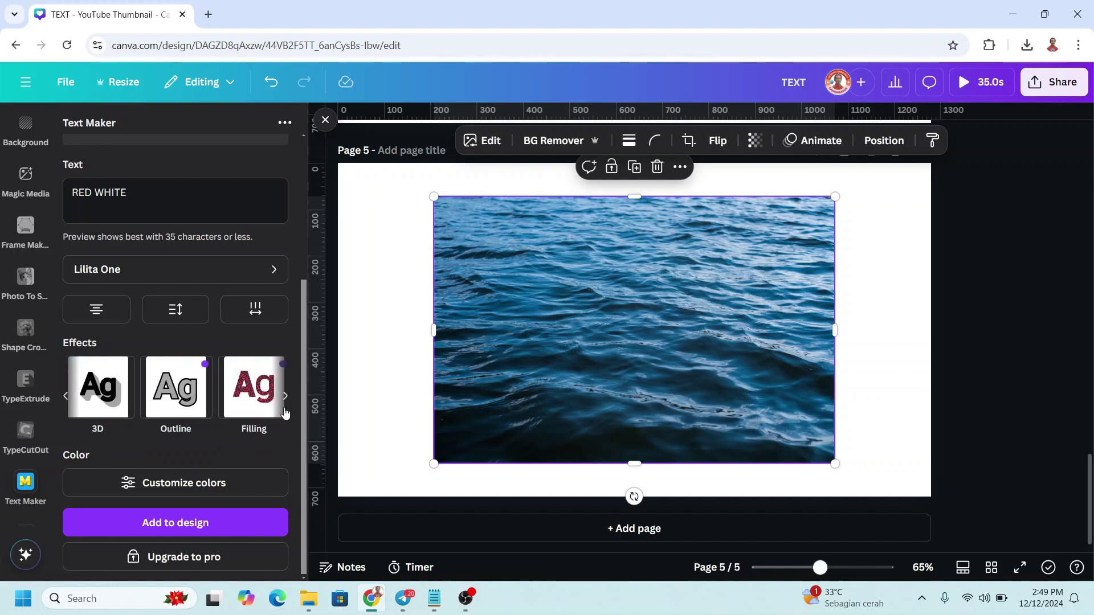
Give the RED WHITE letters a water-photo image texture fill and add them at Medium quality
{"action": "left_click", "coordinate": [257, 393]}
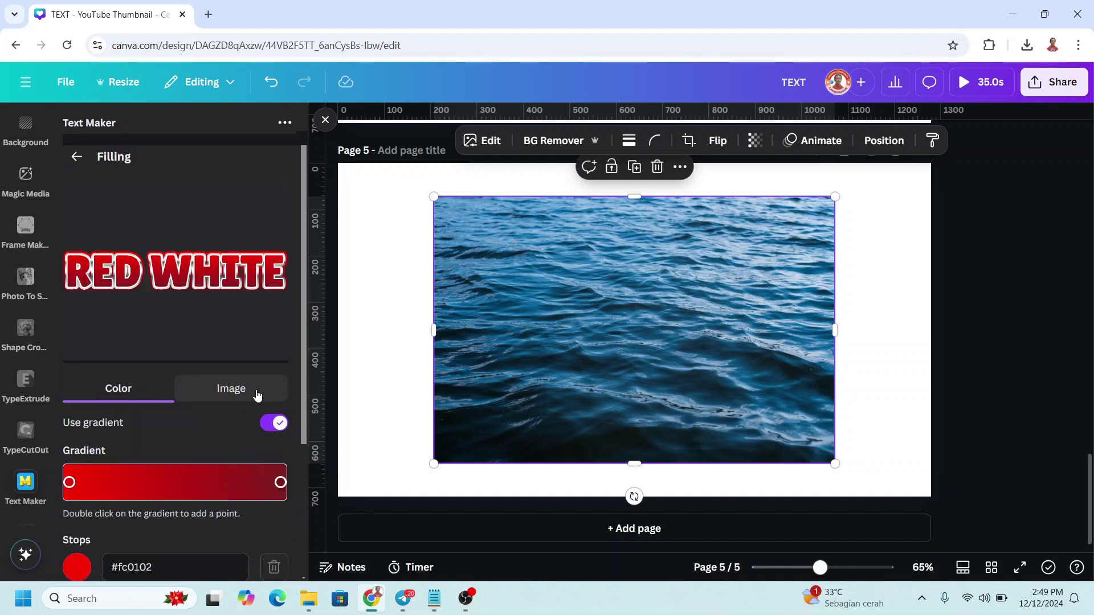
{"action": "left_click", "coordinate": [232, 387]}
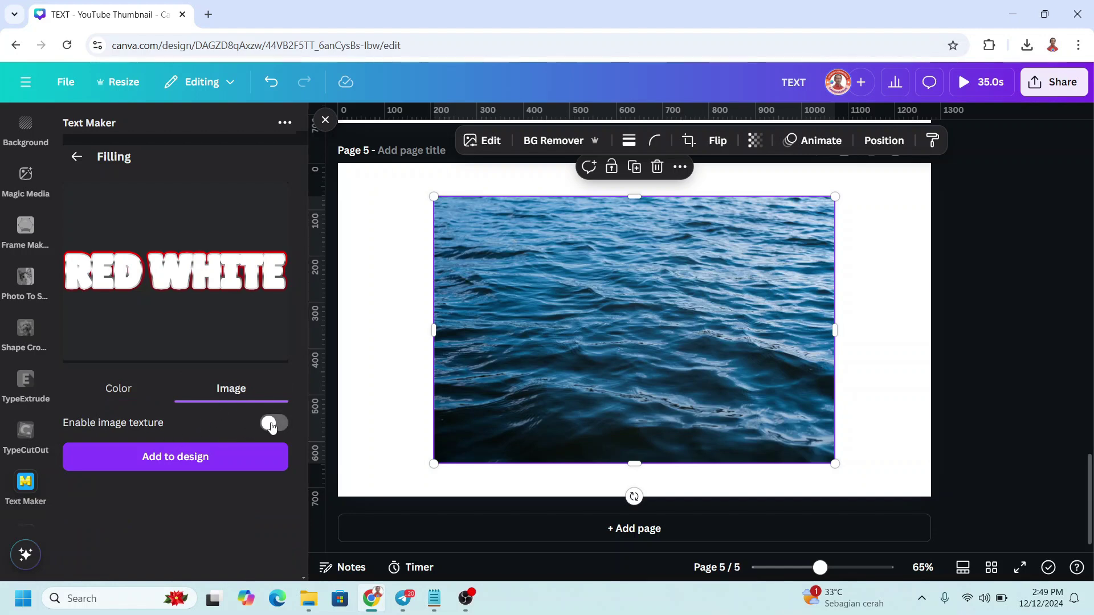
{"action": "left_click", "coordinate": [272, 426]}
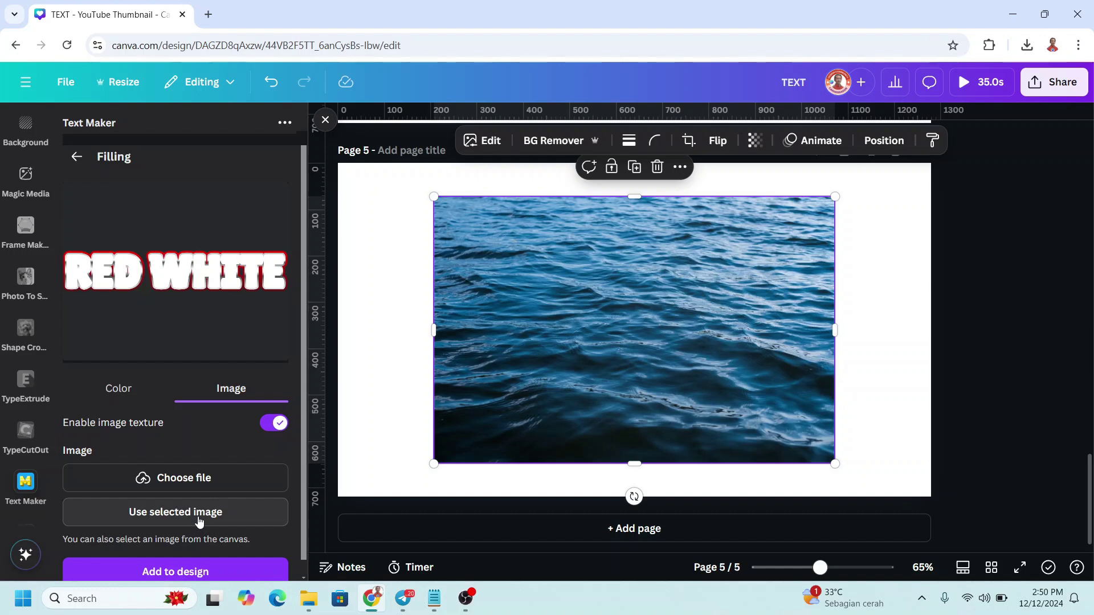
{"action": "left_click", "coordinate": [199, 522]}
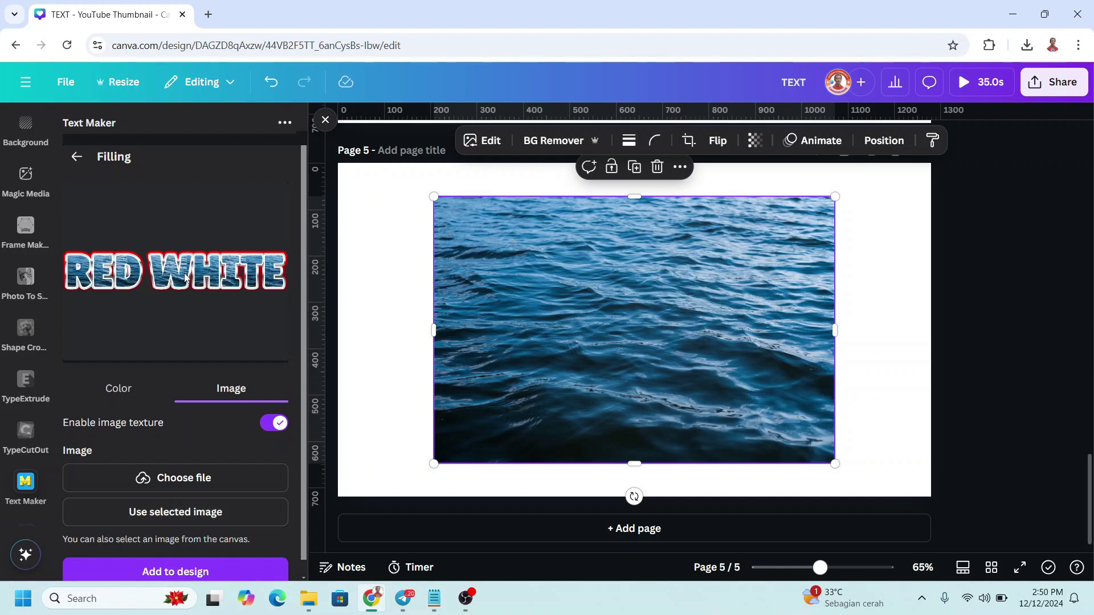
{"action": "scroll", "coordinate": [176, 466], "scroll_direction": "down", "scroll_amount": 1}
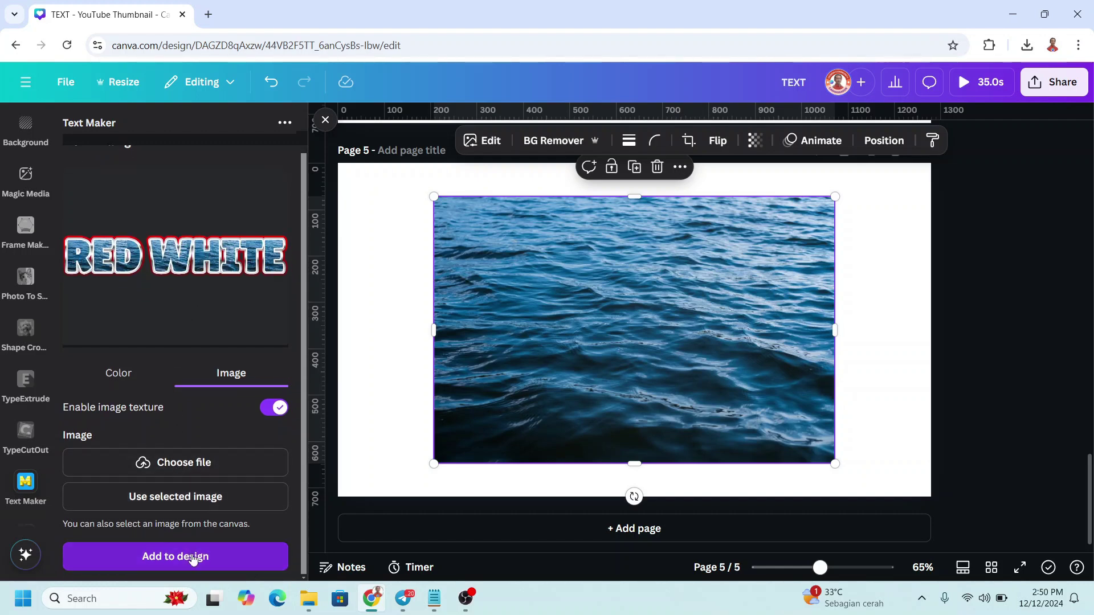
{"action": "left_click", "coordinate": [193, 562]}
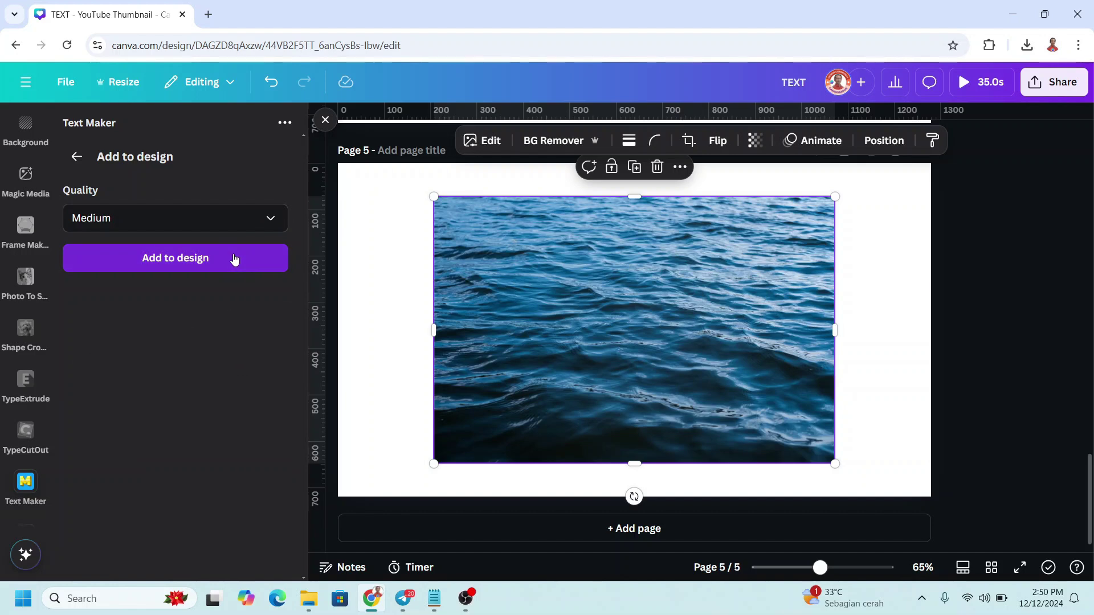
{"action": "left_click", "coordinate": [192, 261]}
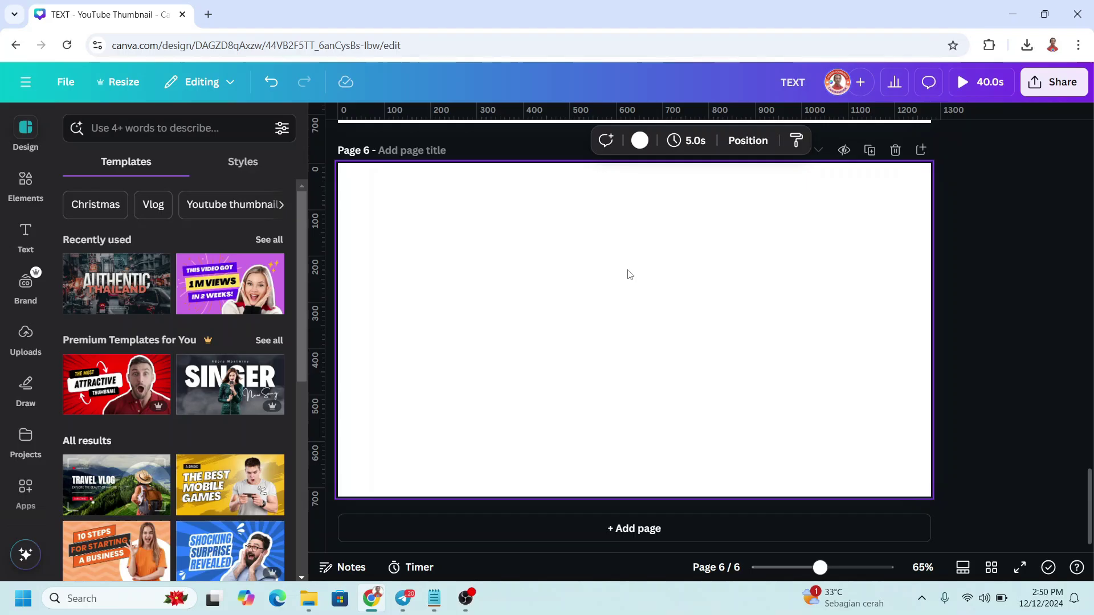
Search elements for 'letter frame' and add the sky-and-grass letter T frame to page 6
{"action": "left_click", "coordinate": [25, 181]}
{"action": "left_click", "coordinate": [133, 129]}
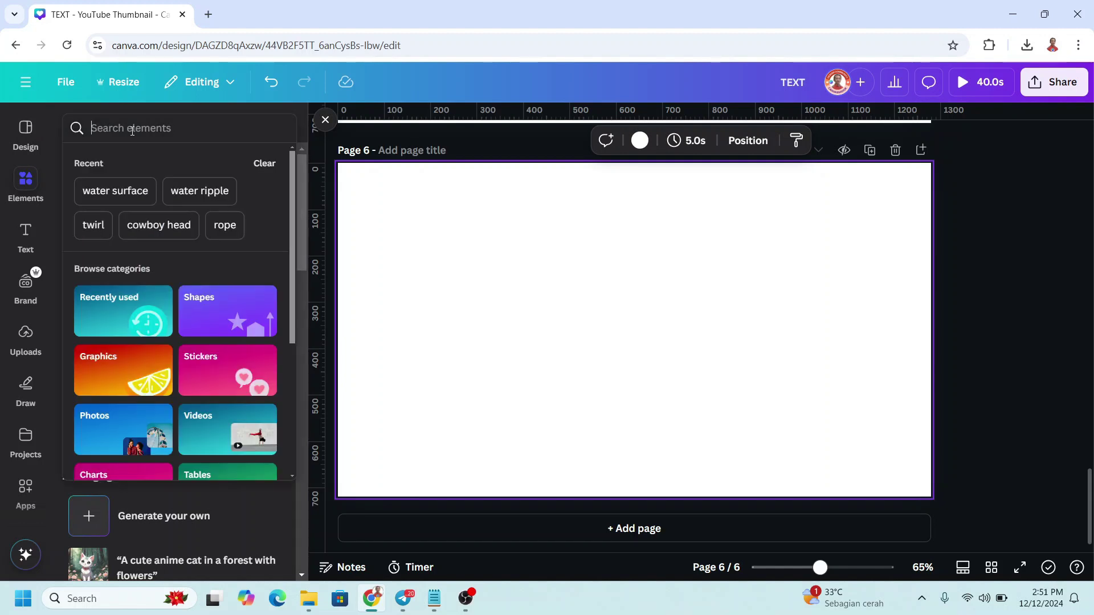
{"action": "type", "text": "letter frame"}
{"action": "key", "text": "Return"}
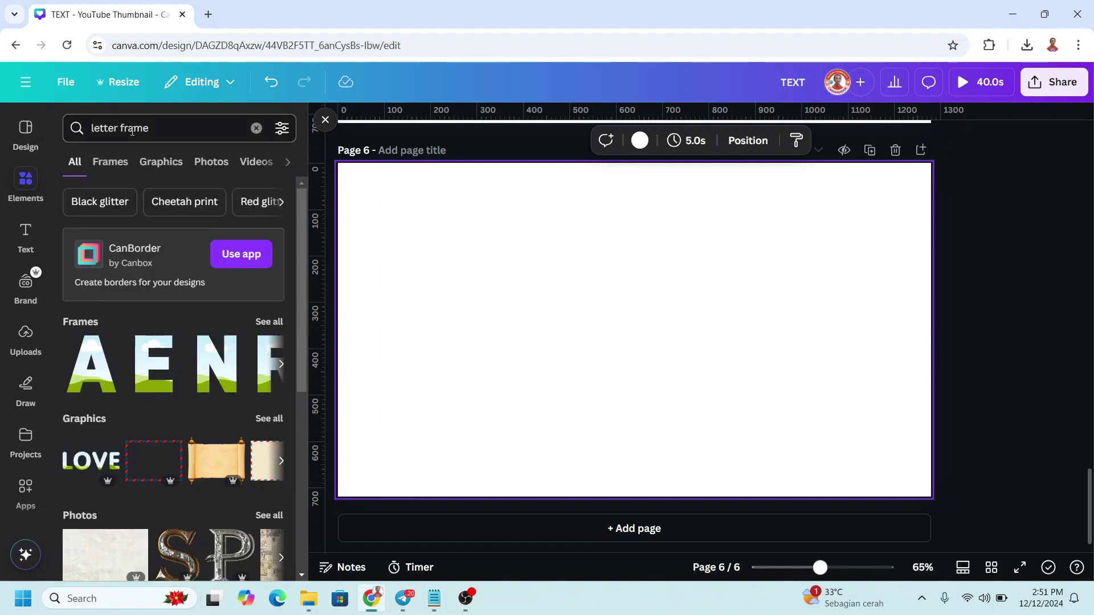
{"action": "left_click", "coordinate": [270, 325]}
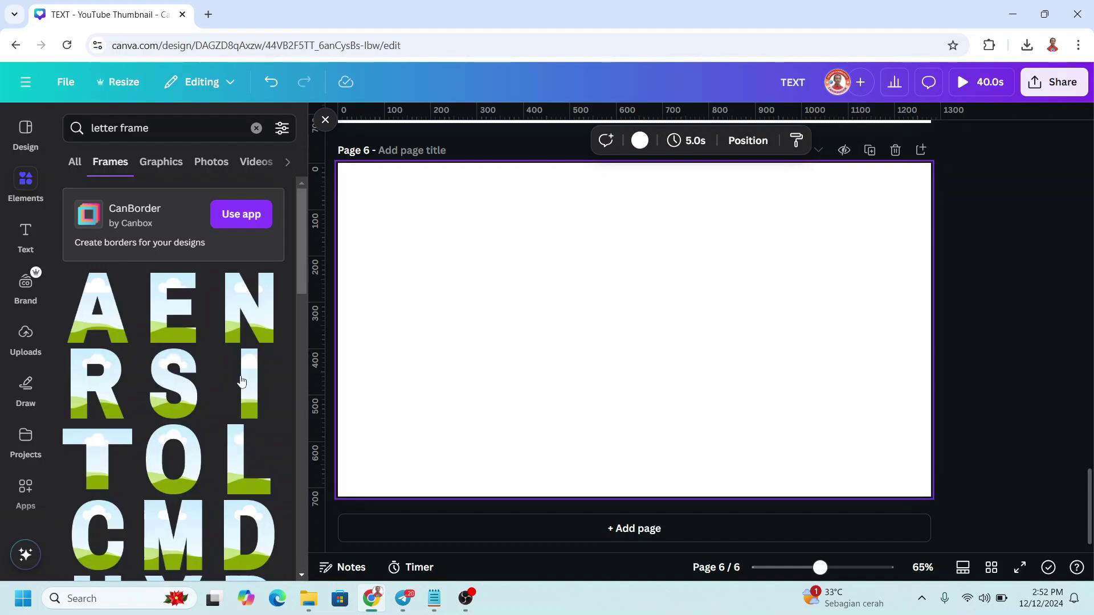
{"action": "scroll", "coordinate": [241, 381], "scroll_direction": "down", "scroll_amount": 5}
{"action": "scroll", "coordinate": [241, 381], "scroll_direction": "down", "scroll_amount": 3}
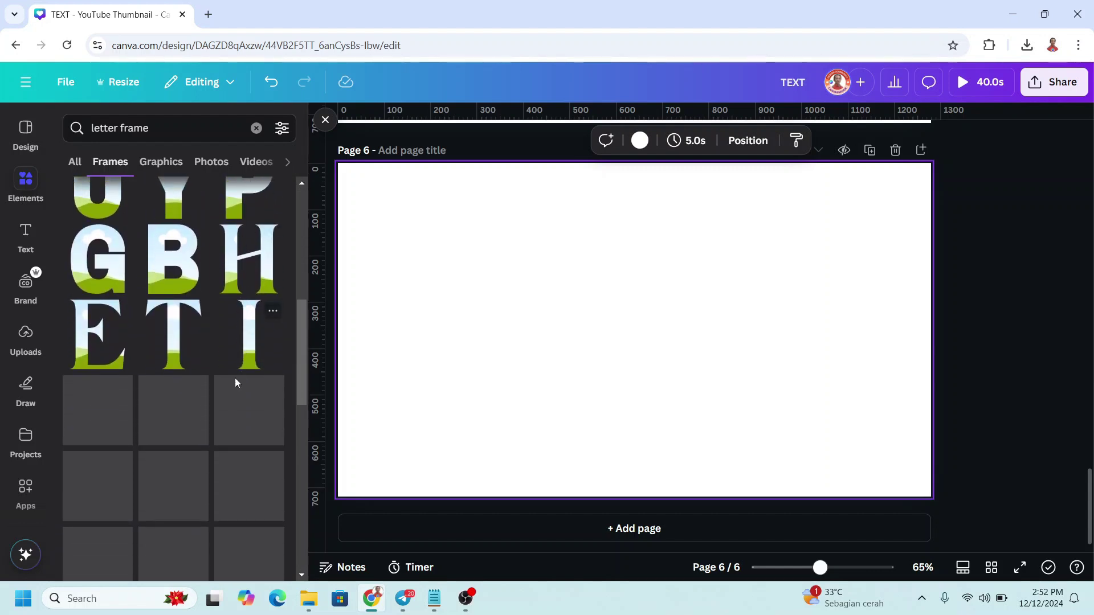
{"action": "left_click", "coordinate": [169, 327]}
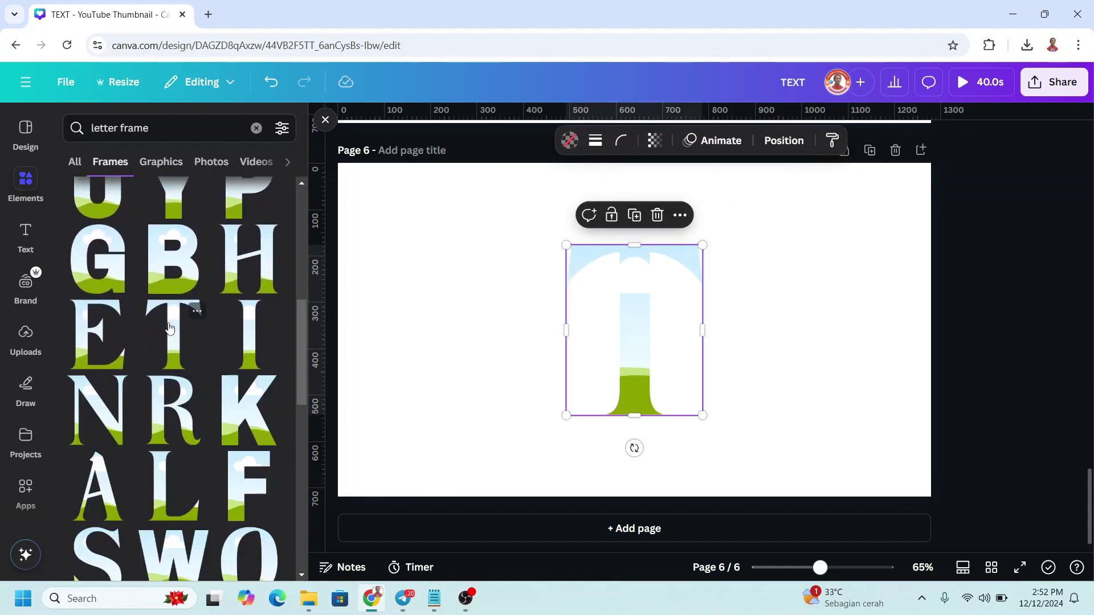
Add the E letter frame and an X frame from a 'letter x frame' search
{"action": "left_click", "coordinate": [89, 336]}
{"action": "left_click", "coordinate": [152, 135]}
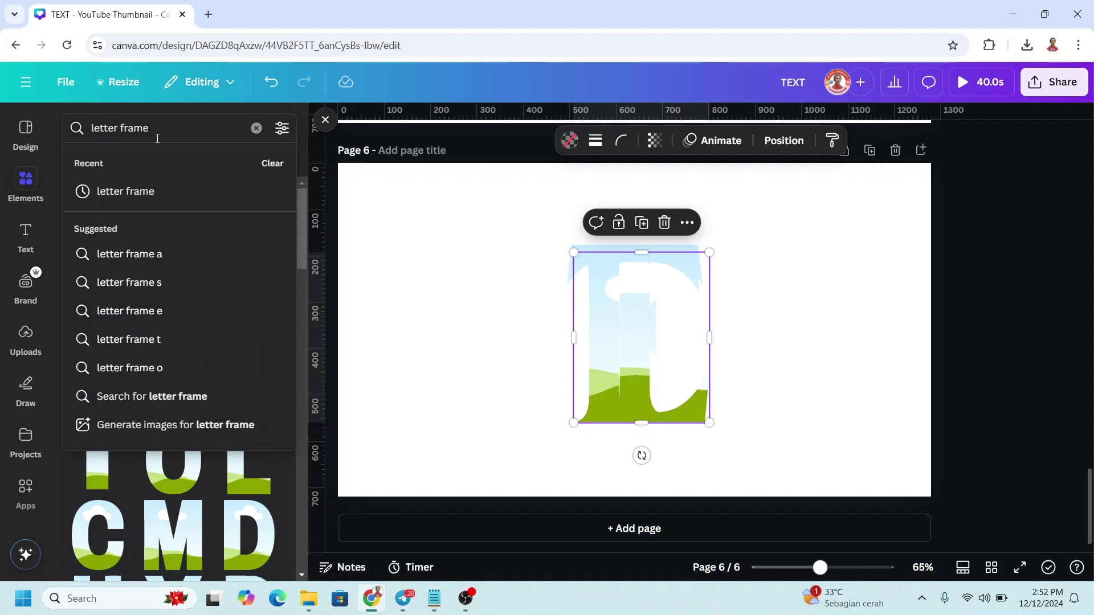
{"action": "key", "text": "ctrl+Left"}
{"action": "type", "text": "x"}
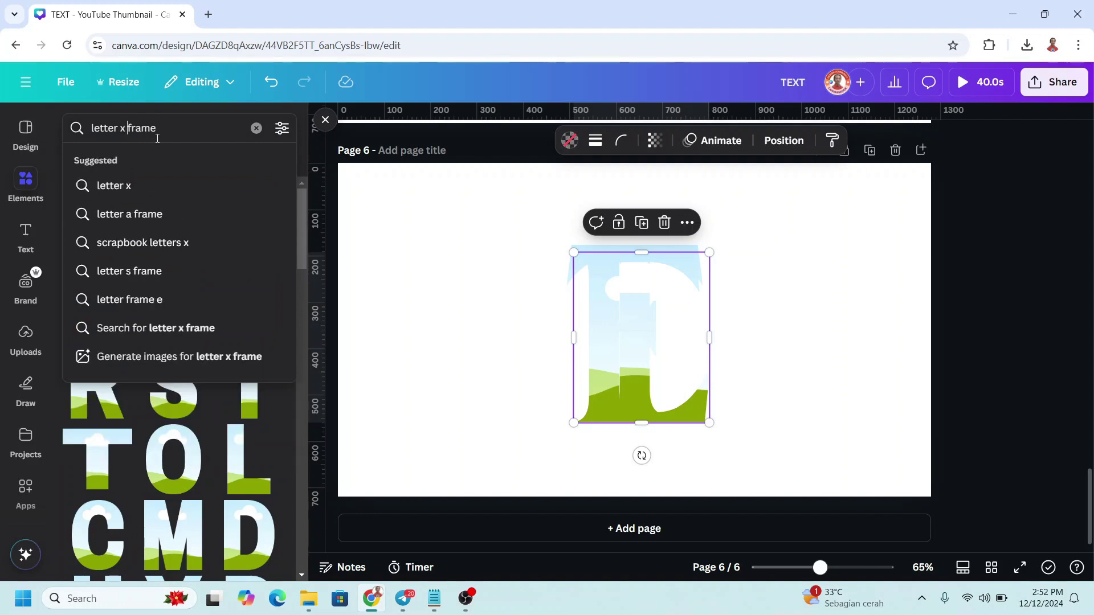
{"action": "key", "text": "Return"}
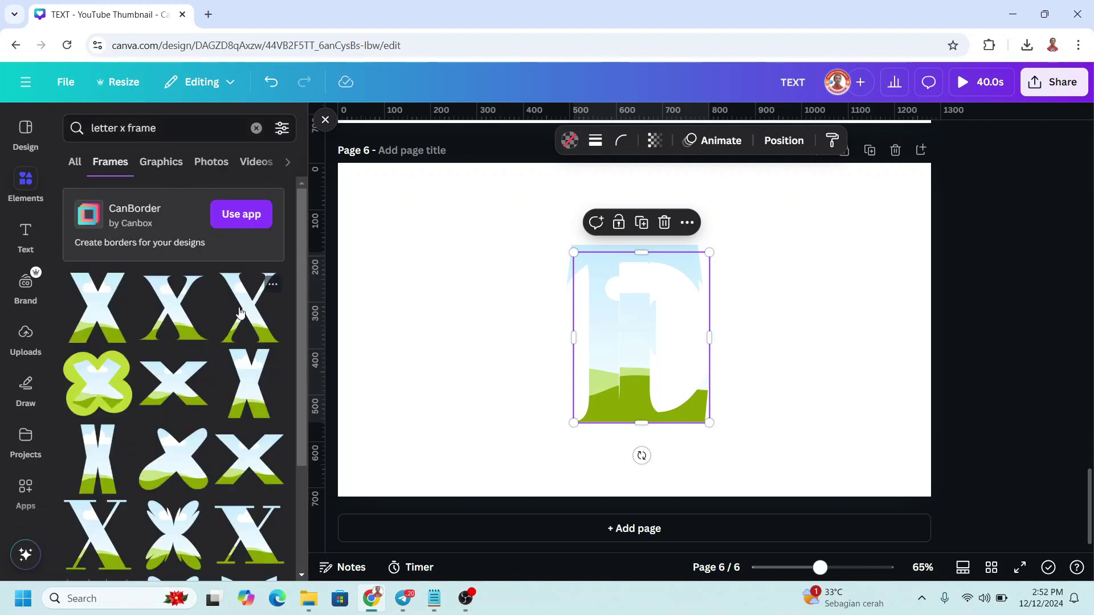
{"action": "left_click", "coordinate": [245, 306]}
Arrange T-E-X-T in a row with a duplicated T, then shrink the word to about 1,007 by 304
{"action": "left_click_drag", "start_coordinate": [622, 338], "coordinate": [474, 327]}
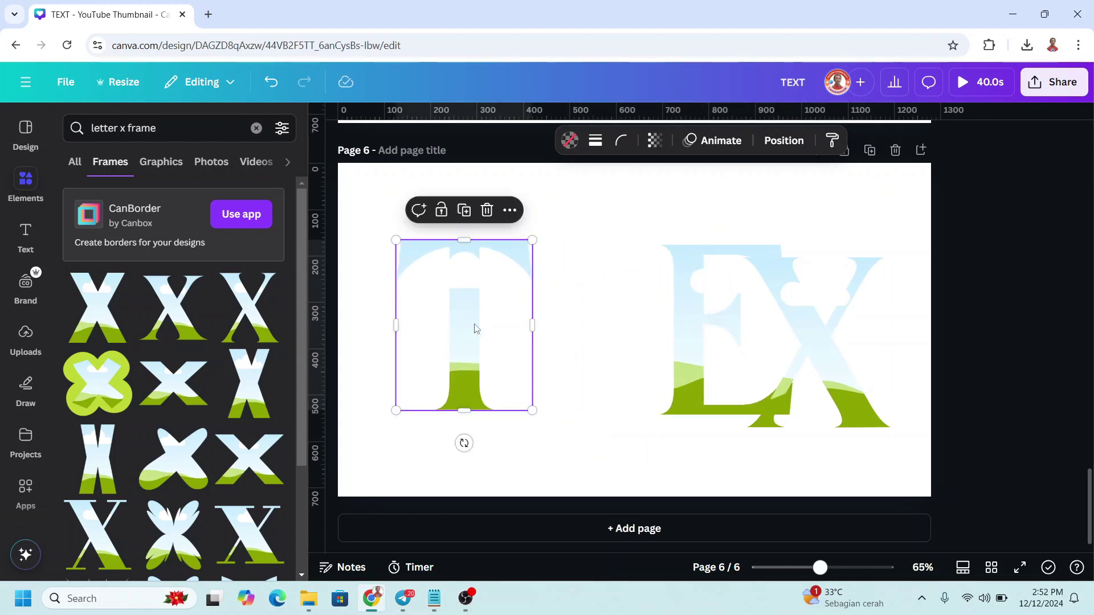
{"action": "left_click_drag", "start_coordinate": [673, 323], "coordinate": [557, 313]}
{"action": "left_click_drag", "start_coordinate": [826, 317], "coordinate": [758, 300]}
{"action": "left_click", "coordinate": [485, 283]}
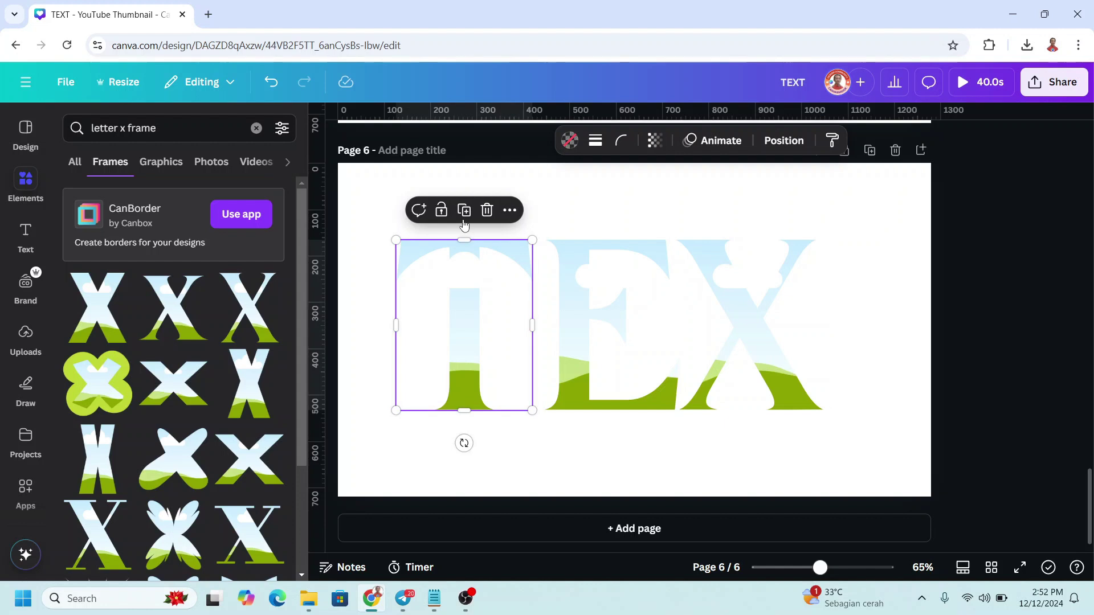
{"action": "left_click", "coordinate": [464, 211]}
{"action": "left_click_drag", "start_coordinate": [530, 325], "coordinate": [885, 303]}
{"action": "key", "text": "ctrl+a"}
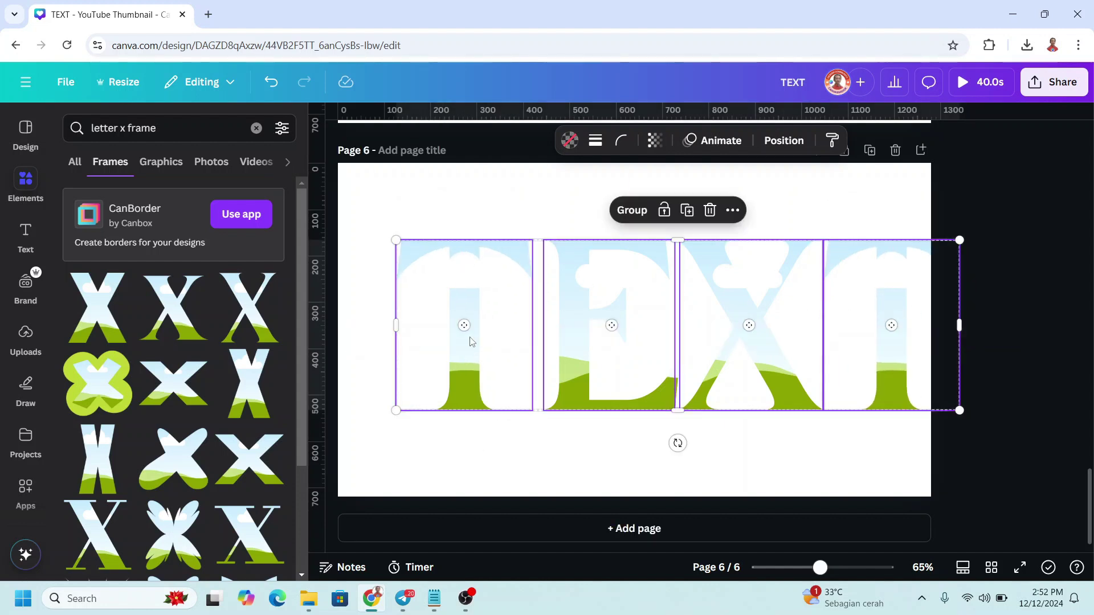
{"action": "left_click_drag", "start_coordinate": [960, 244], "coordinate": [862, 269]}
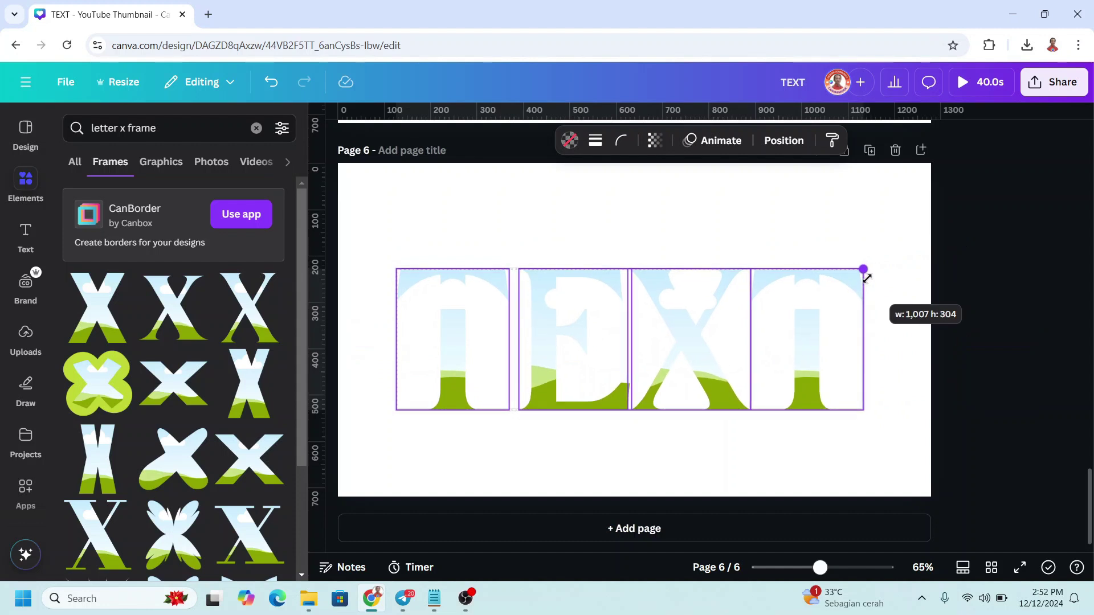
{"action": "left_click", "coordinate": [903, 305]}
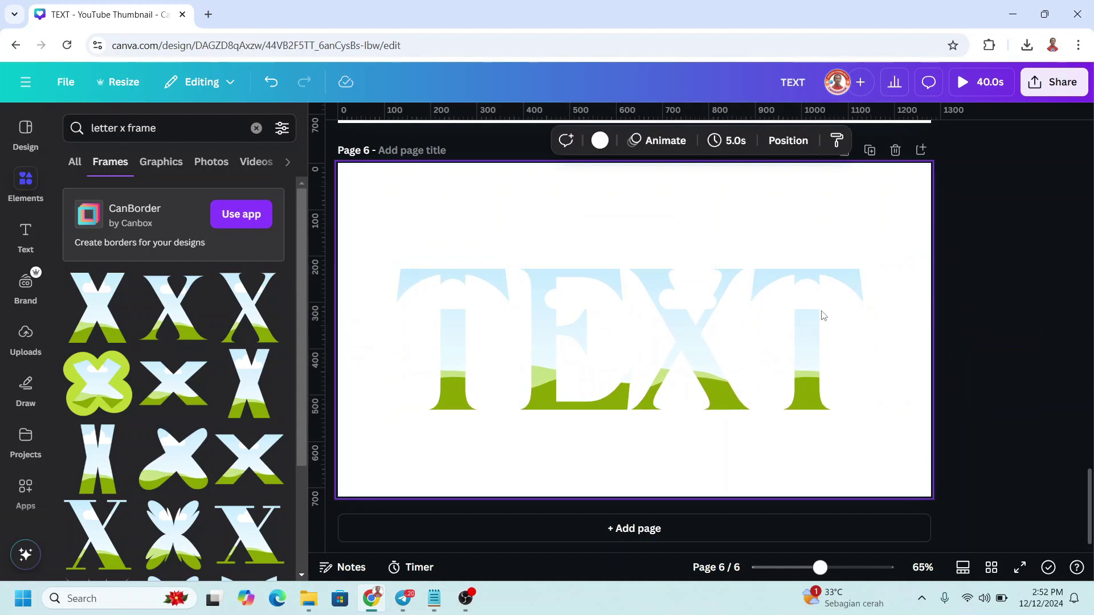
{"action": "left_click", "coordinate": [256, 127]}
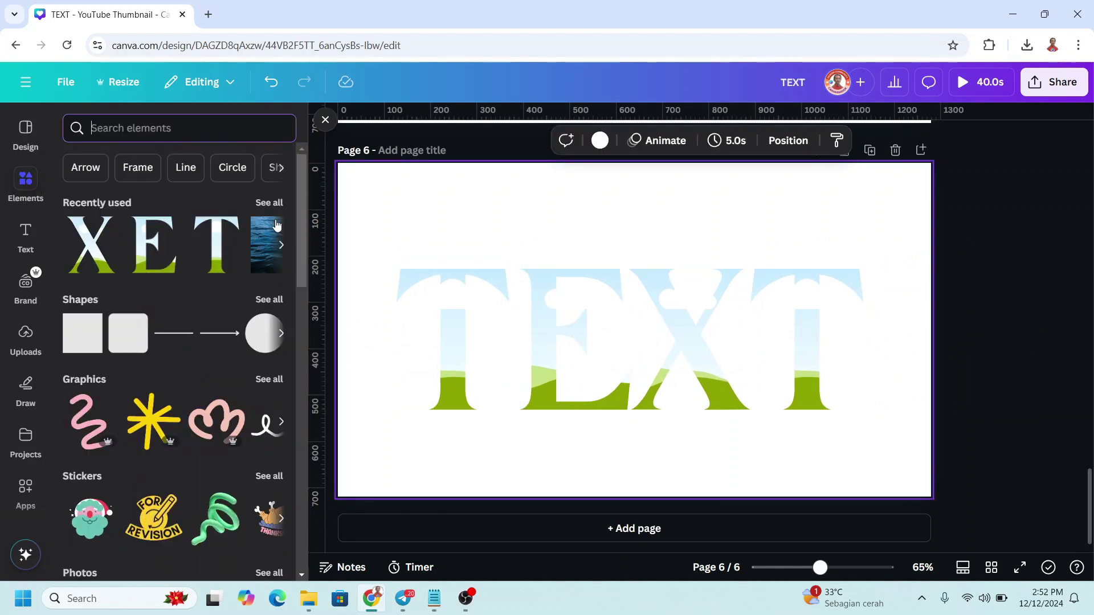
Add the red-rock photo from Recently used and send it behind the TEXT letters
{"action": "left_click", "coordinate": [269, 204]}
{"action": "scroll", "coordinate": [213, 484], "scroll_direction": "down", "scroll_amount": 2}
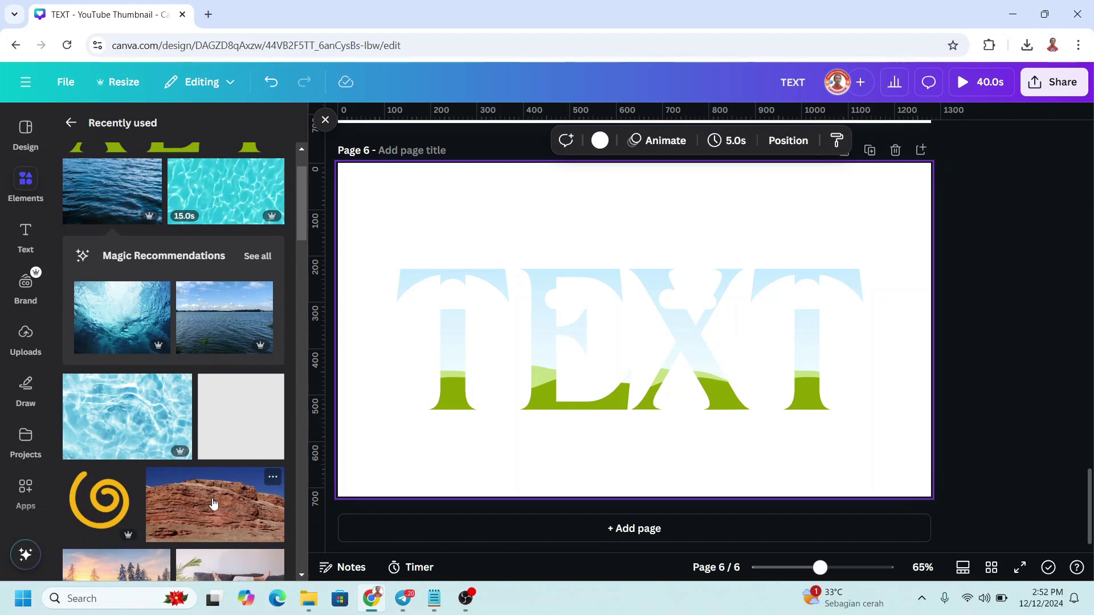
{"action": "left_click", "coordinate": [215, 505]}
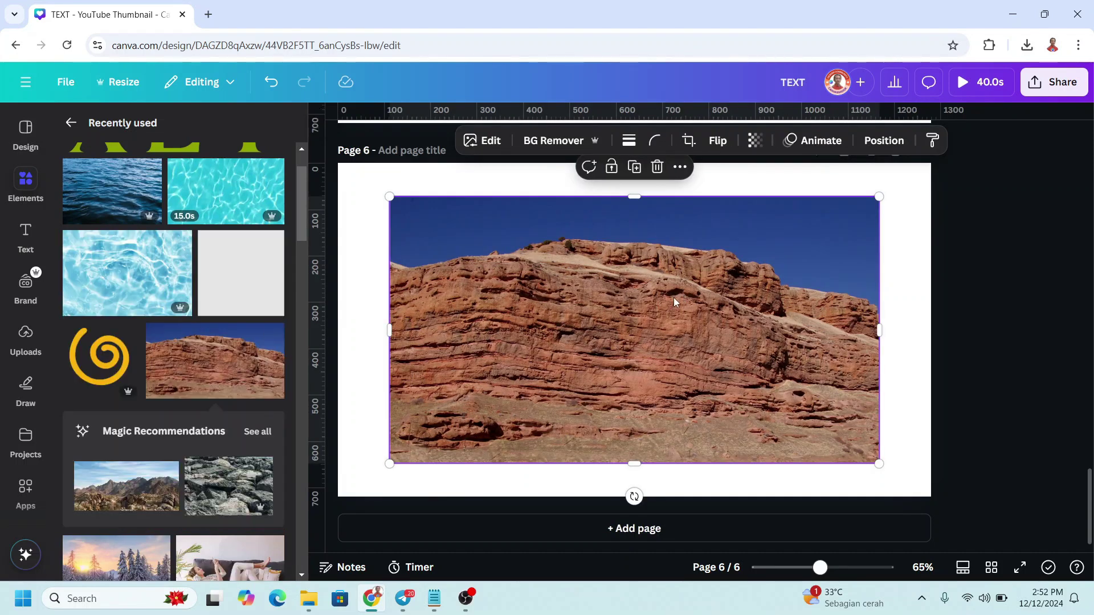
{"action": "right_click", "coordinate": [674, 298]}
{"action": "mouse_move", "coordinate": [734, 288]}
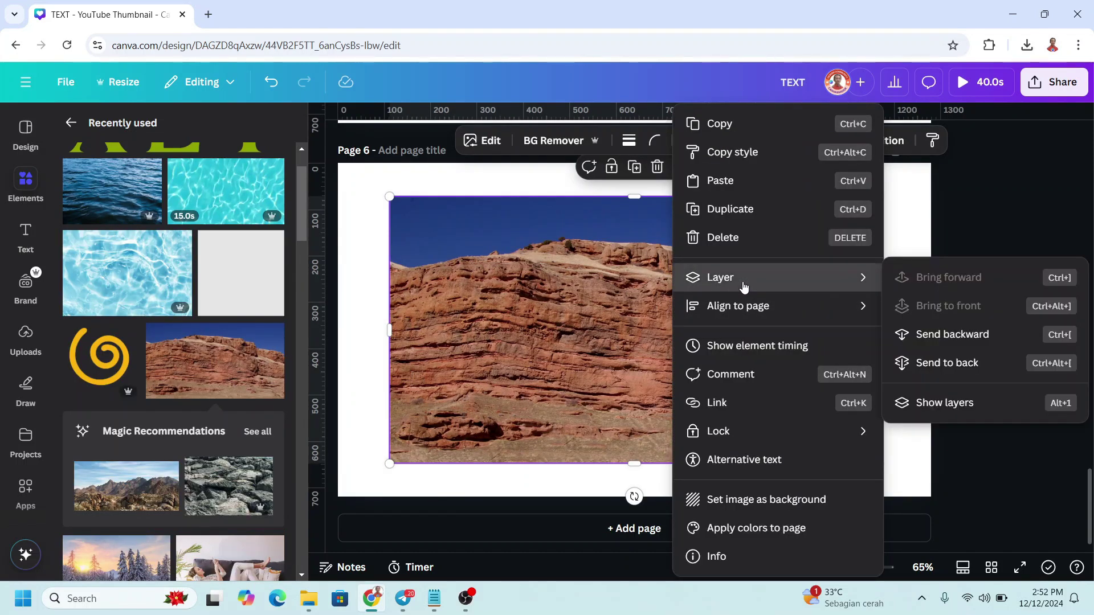
{"action": "left_click", "coordinate": [973, 352]}
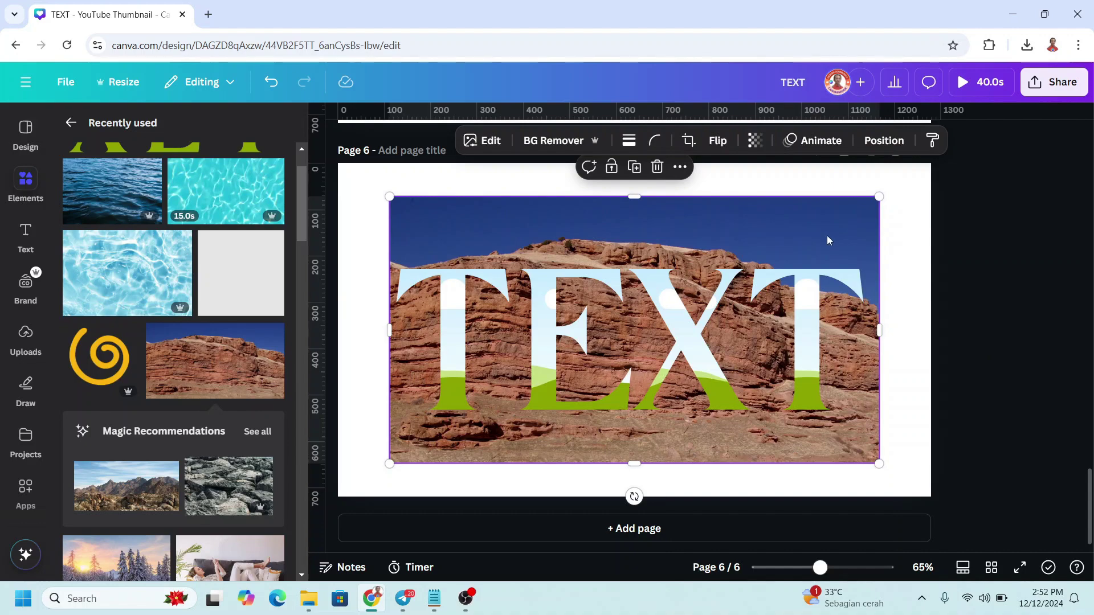
Duplicate the rock photo and drop copies into the T, E, X and T letter frames
{"action": "left_click", "coordinate": [634, 166]}
{"action": "left_click_drag", "start_coordinate": [631, 245], "coordinate": [453, 291]}
{"action": "left_click", "coordinate": [634, 166]}
{"action": "left_click_drag", "start_coordinate": [615, 253], "coordinate": [563, 324]}
{"action": "left_click_drag", "start_coordinate": [568, 333], "coordinate": [651, 213]}
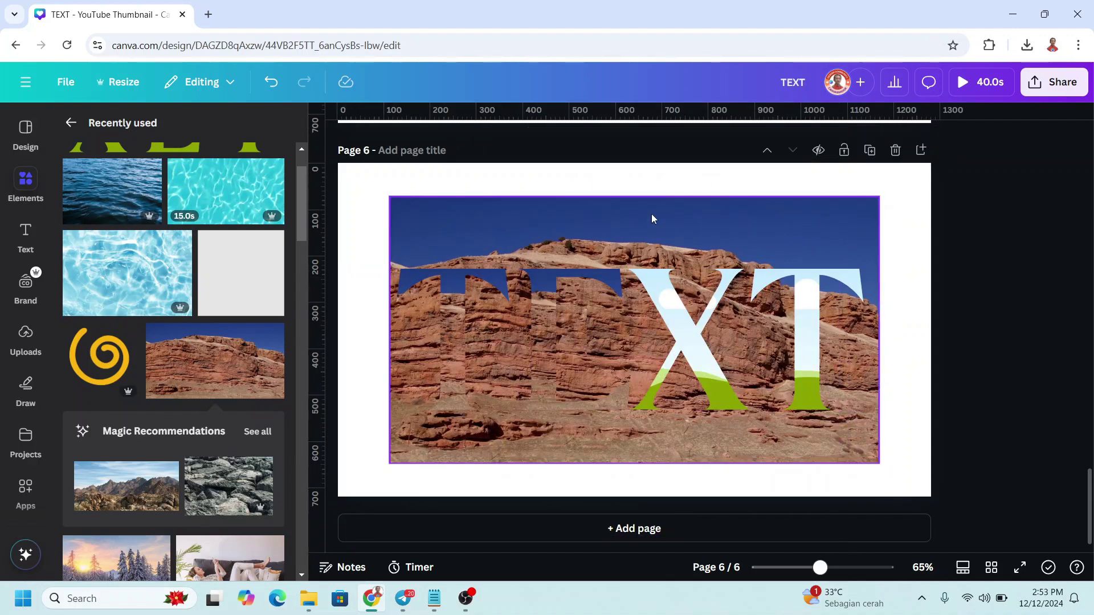
{"action": "left_click", "coordinate": [651, 210]}
{"action": "left_click_drag", "start_coordinate": [676, 291], "coordinate": [688, 228]}
{"action": "left_click_drag", "start_coordinate": [710, 282], "coordinate": [801, 323]}
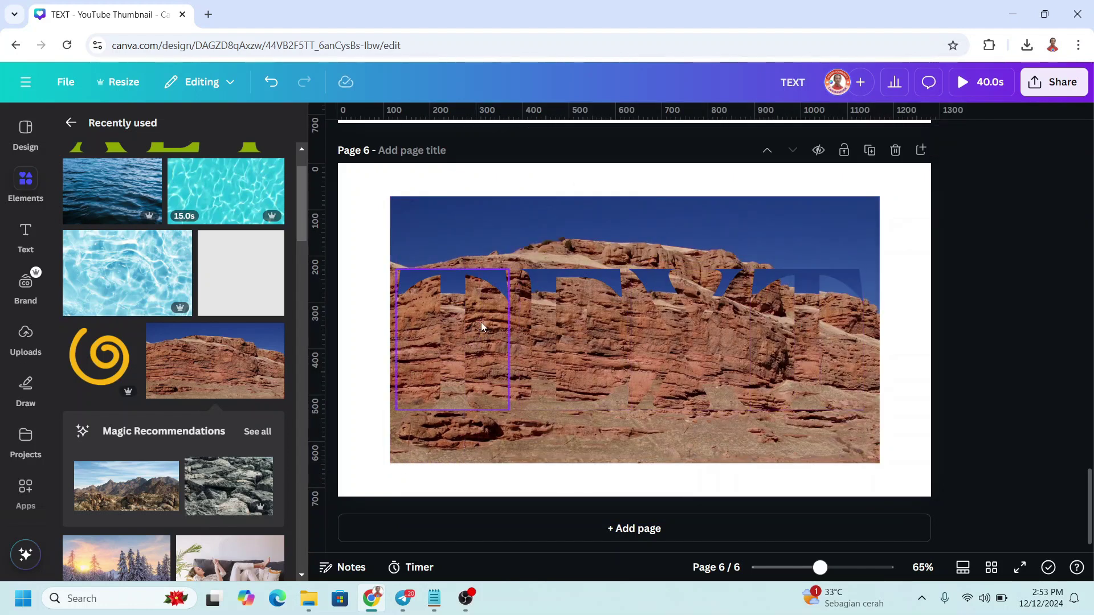
Shift and enlarge the rock photo so it covers the first T letter
{"action": "double_click", "coordinate": [449, 300]}
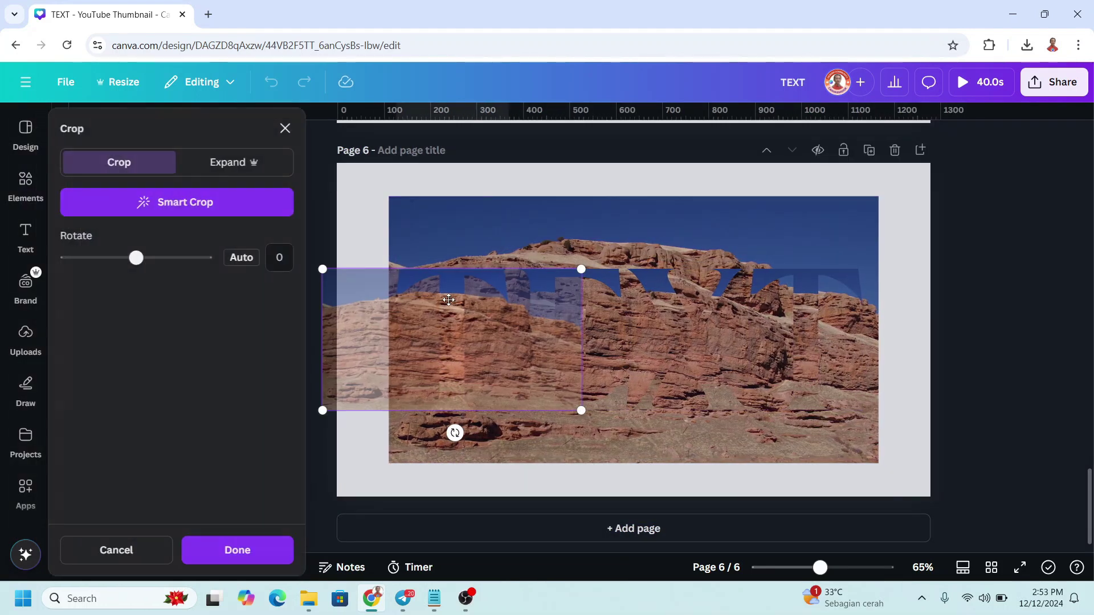
{"action": "left_click_drag", "start_coordinate": [461, 317], "coordinate": [539, 326]}
{"action": "left_click_drag", "start_coordinate": [654, 266], "coordinate": [800, 225]}
{"action": "left_click_drag", "start_coordinate": [784, 414], "coordinate": [882, 468]}
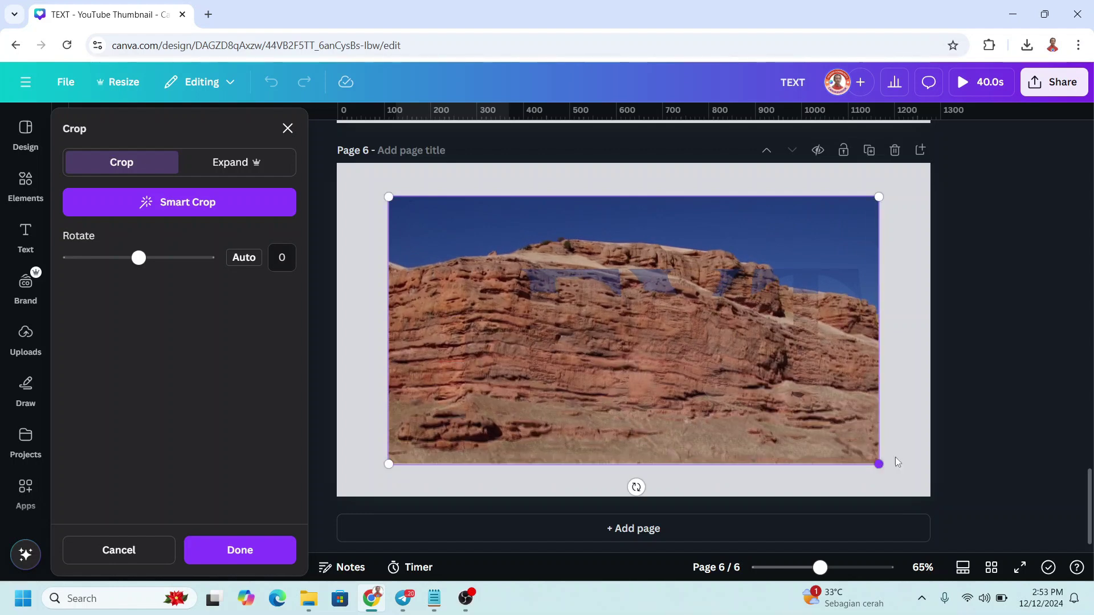
{"action": "left_click", "coordinate": [268, 550]}
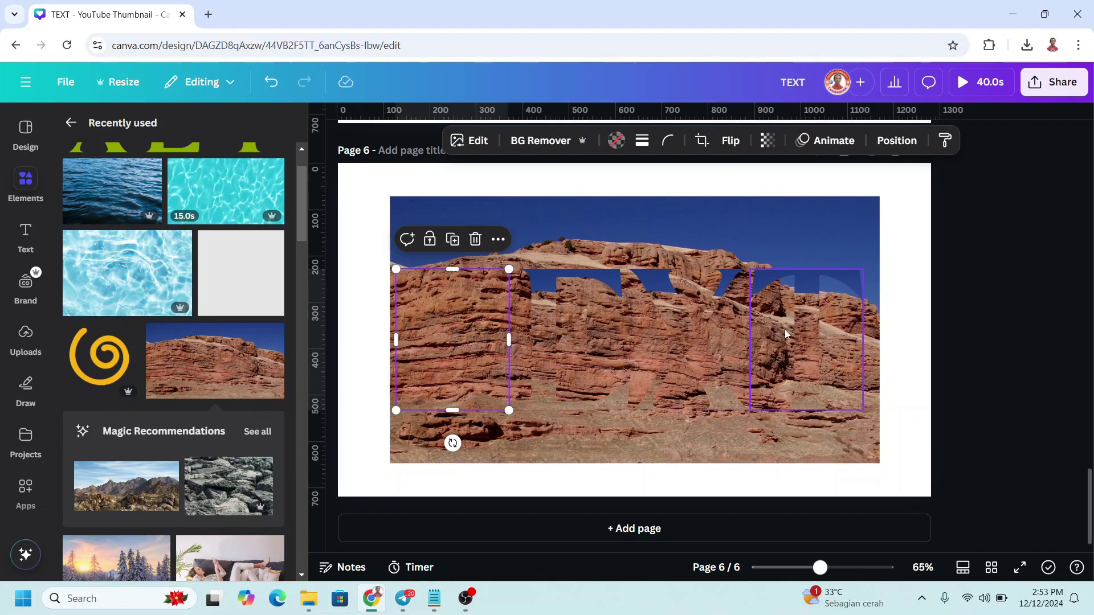
Check and confirm the rock photo fit inside the E and X letters
{"action": "left_click", "coordinate": [602, 325]}
{"action": "double_click", "coordinate": [546, 295]}
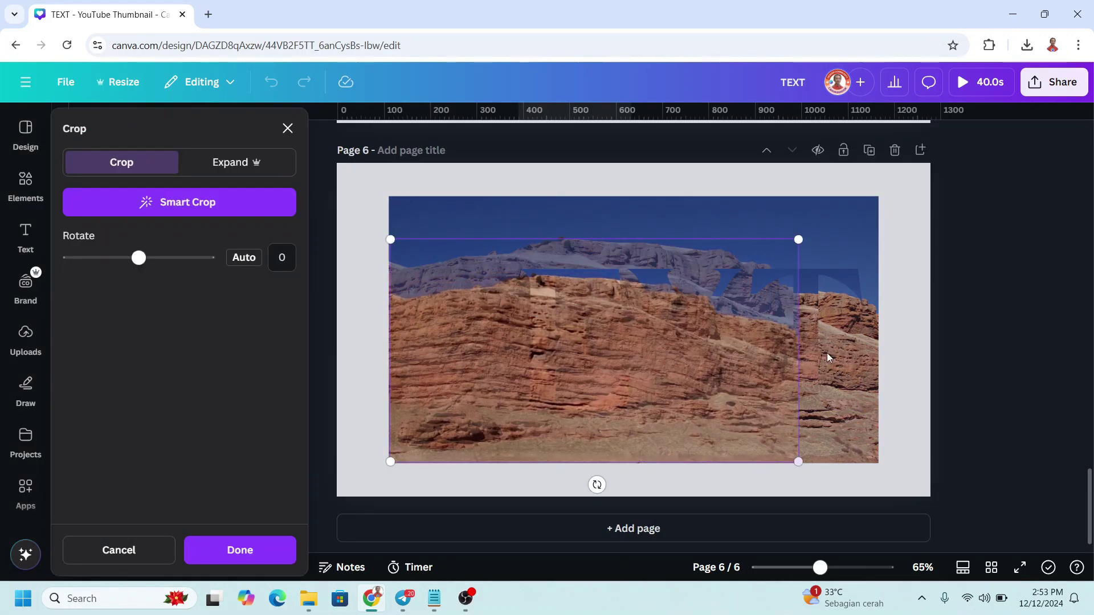
{"action": "key", "text": "Escape"}
{"action": "double_click", "coordinate": [807, 278]}
{"action": "left_click", "coordinate": [889, 243]}
Resize the rock photo to fill the last T letter, then select the background photo
{"action": "double_click", "coordinate": [689, 339]}
{"action": "left_click_drag", "start_coordinate": [677, 264], "coordinate": [393, 268]}
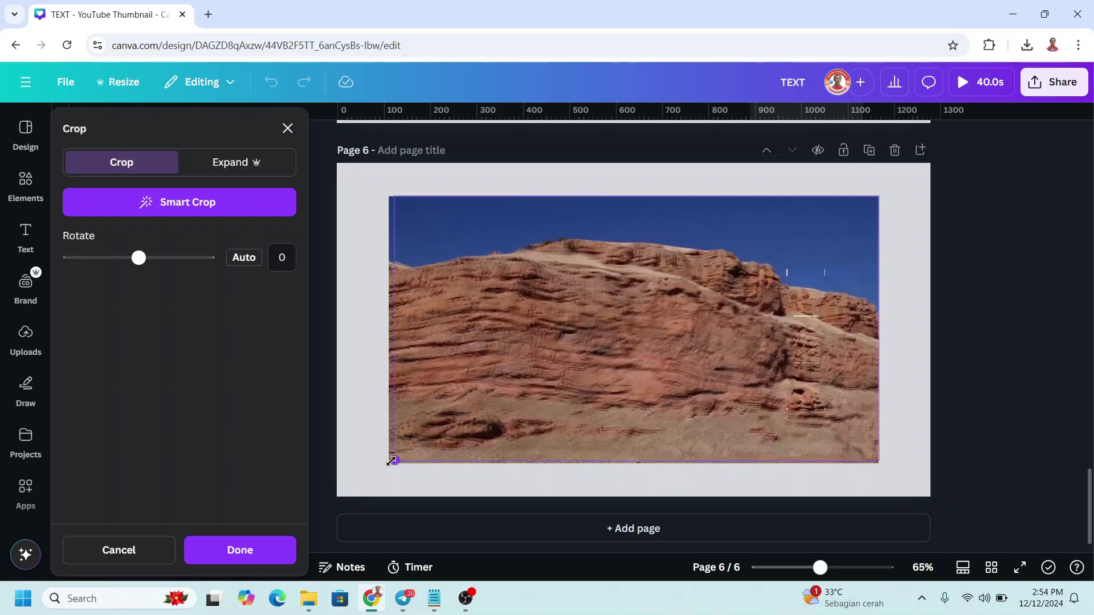
{"action": "left_click", "coordinate": [248, 560]}
{"action": "left_click", "coordinate": [672, 203]}
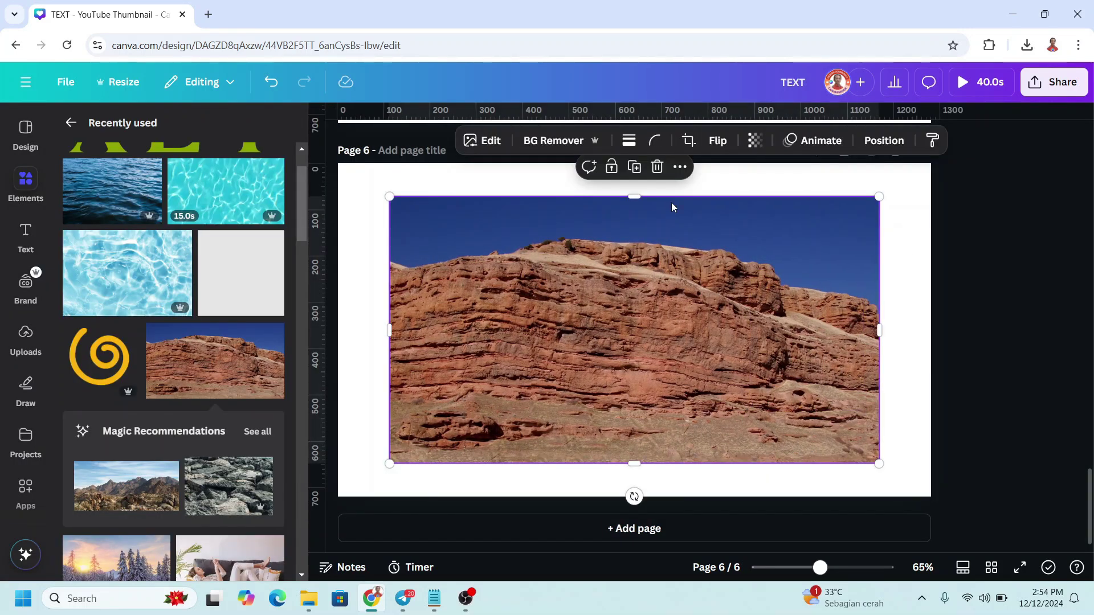